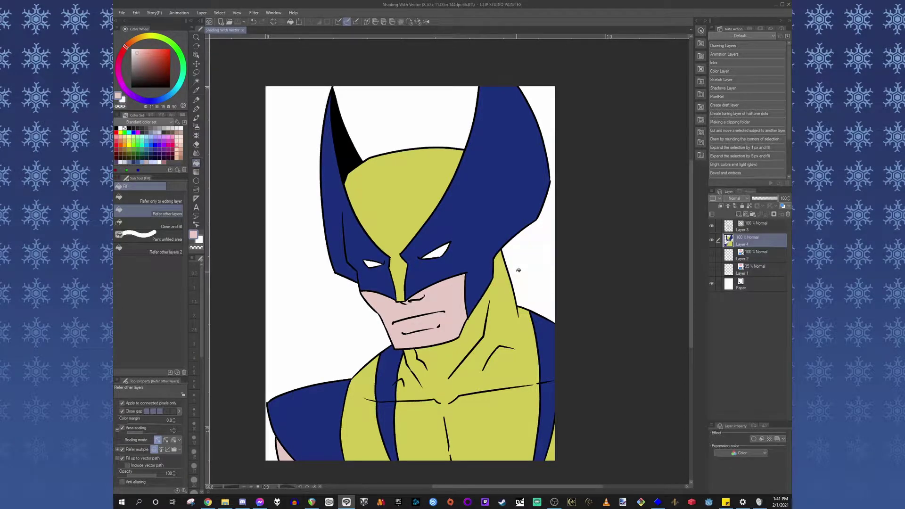
# - Run the Shadows Layer auto action to create a Multiply Shadows layer, and add a new vector layer above it
pyautogui.moveTo(519, 271); pyautogui.dragTo(533, 279)
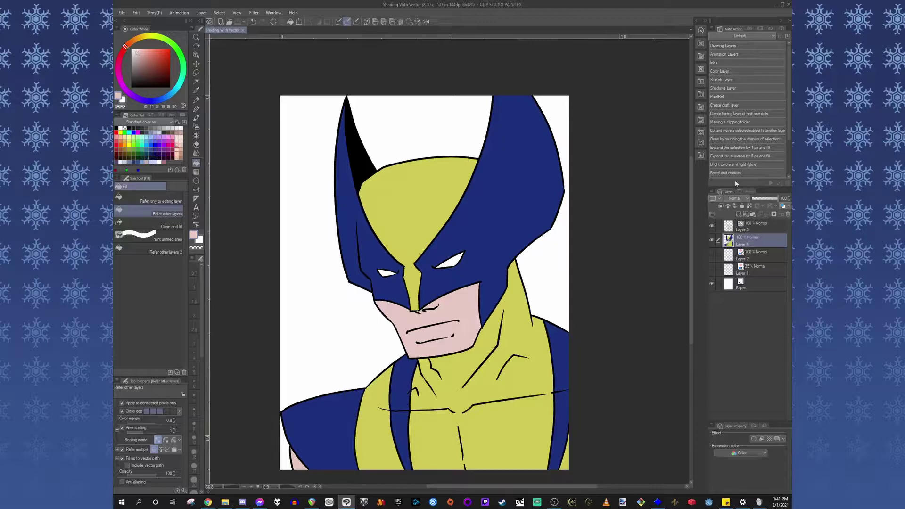
pyautogui.moveTo(500, 365); pyautogui.dragTo(492, 321)
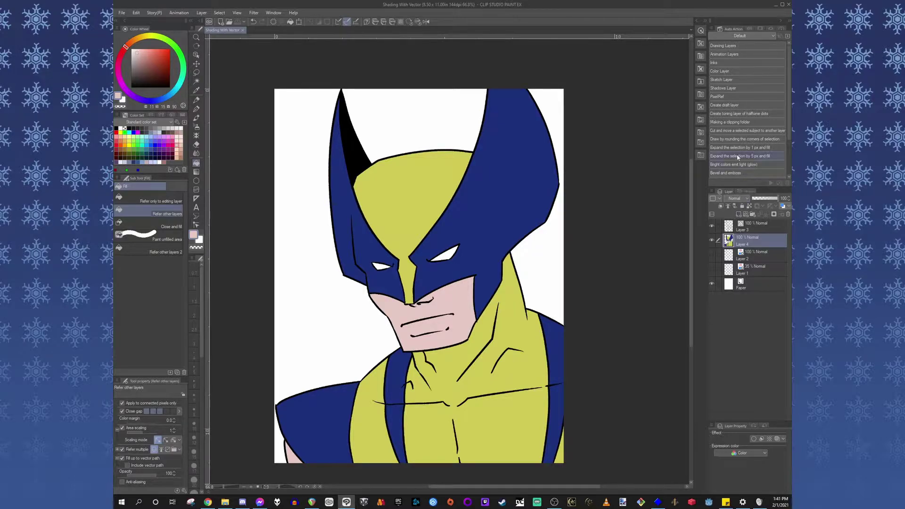
pyautogui.click(736, 88)
pyautogui.click(772, 183)
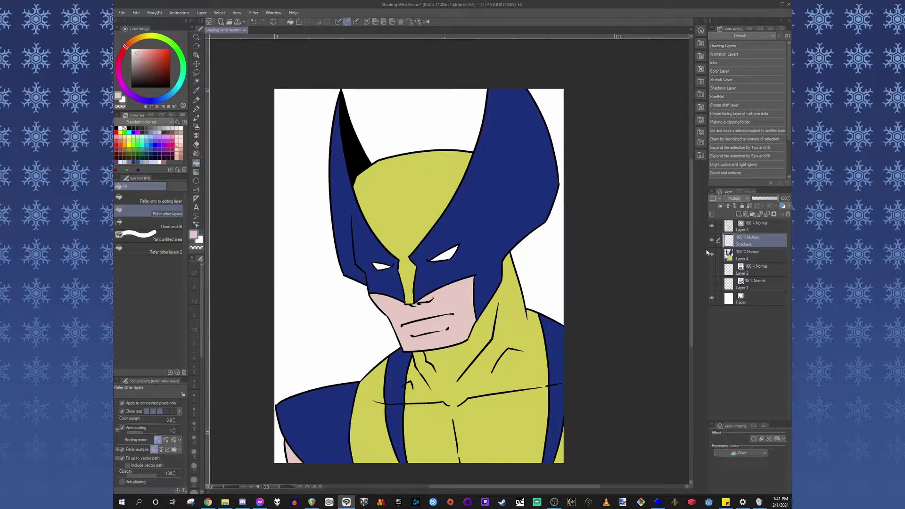
pyautogui.click(752, 215)
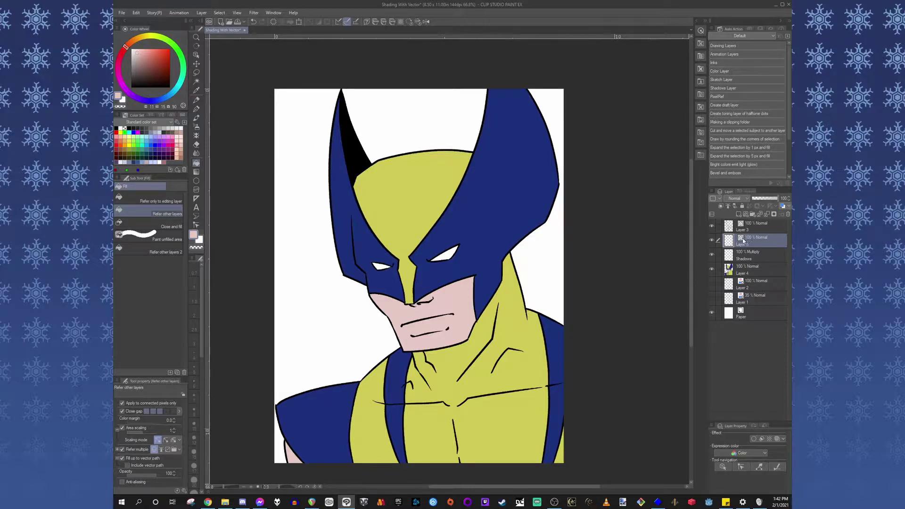
# - Choose the Animation Pen marker and set the drawing colour to a fully saturated bright blue
pyautogui.press('p')
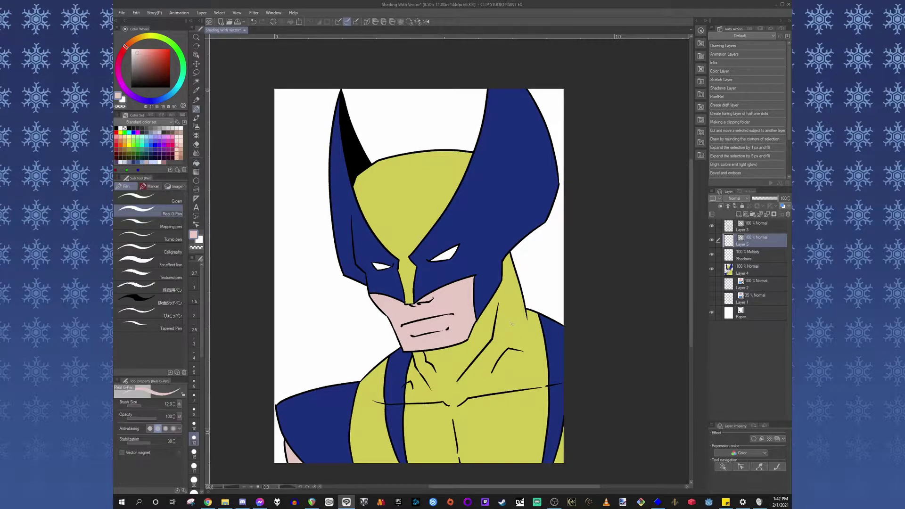
pyautogui.click(150, 186)
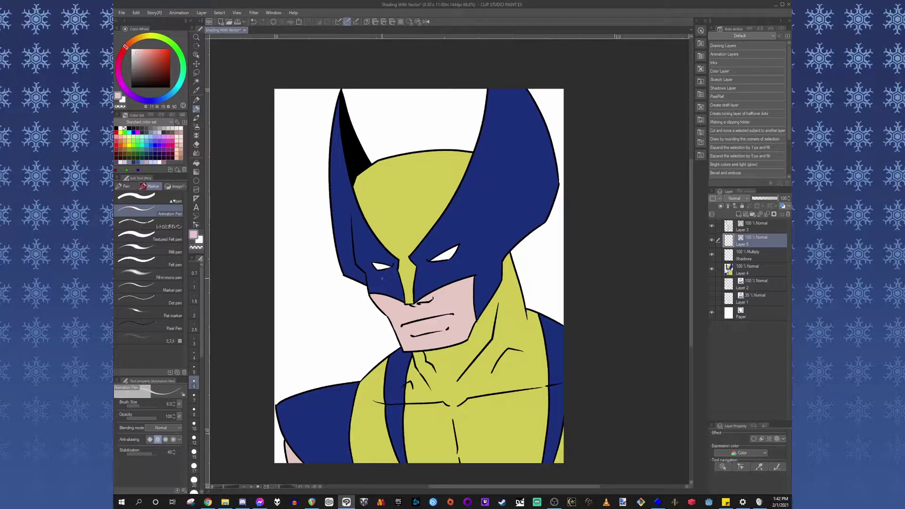
pyautogui.click(165, 97)
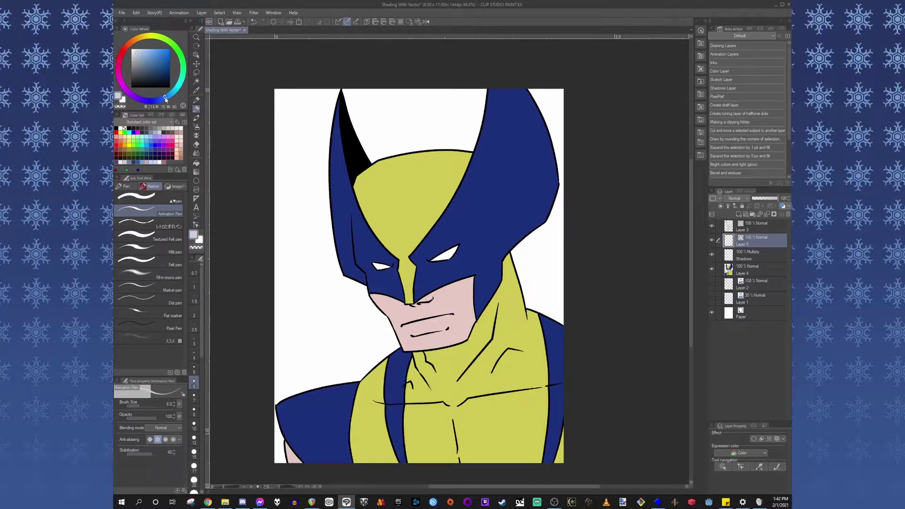
pyautogui.click(169, 50)
pyautogui.moveTo(166, 98); pyautogui.dragTo(167, 98)
pyautogui.moveTo(528, 249); pyautogui.dragTo(518, 241)
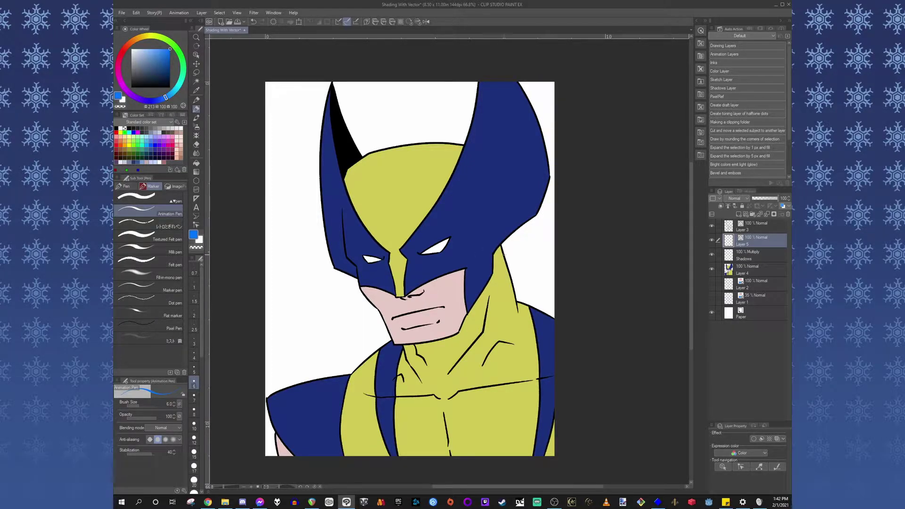
pyautogui.moveTo(490, 255); pyautogui.dragTo(484, 257)
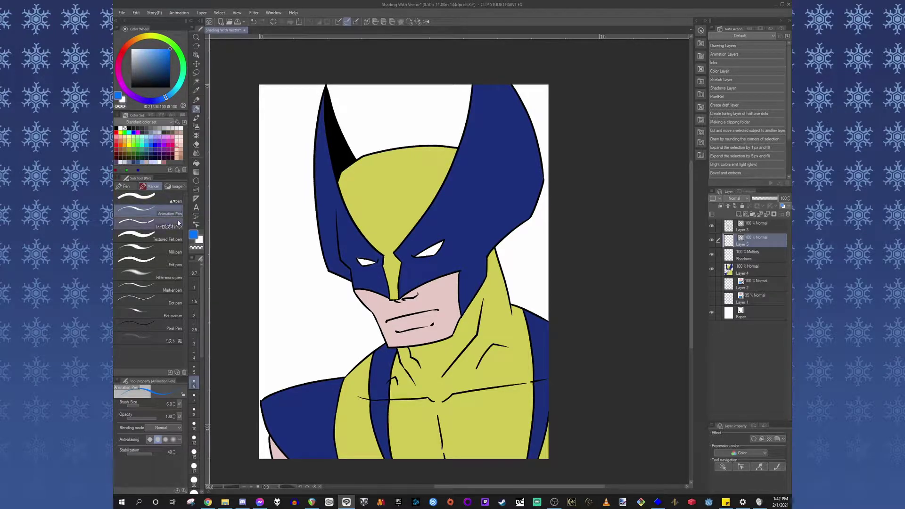
pyautogui.moveTo(496, 278); pyautogui.dragTo(490, 277)
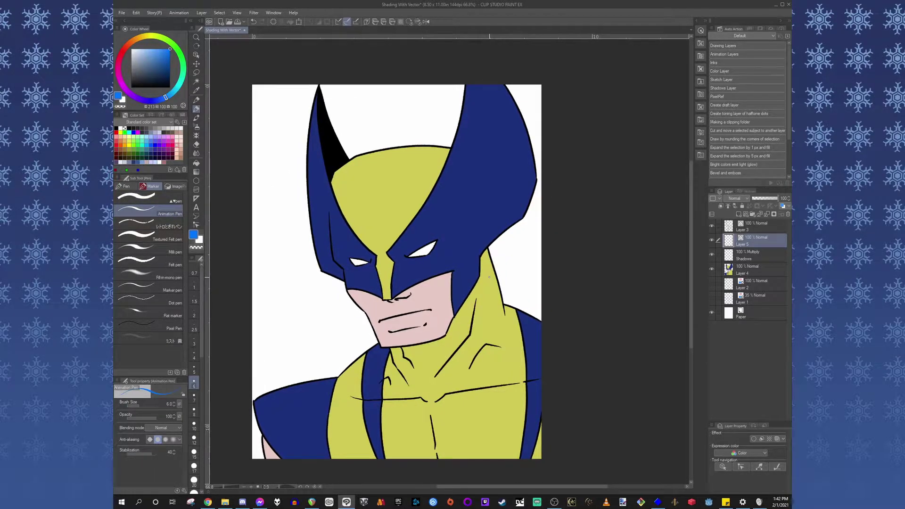
pyautogui.scroll(3, 453, 263)
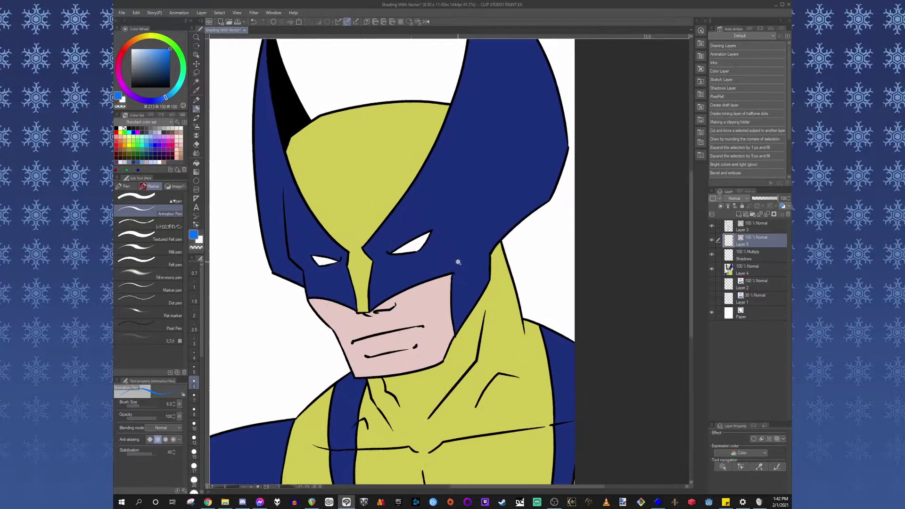
pyautogui.moveTo(463, 260); pyautogui.dragTo(467, 259)
pyautogui.moveTo(403, 251); pyautogui.dragTo(470, 303)
pyautogui.scroll(-4, 470, 303)
pyautogui.scroll(1, 407, 306)
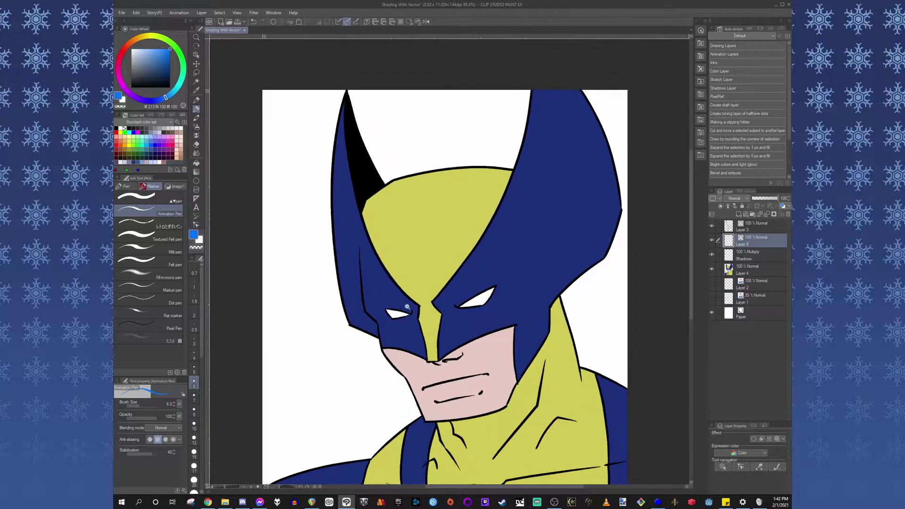
pyautogui.moveTo(275, 242)
pyautogui.mouseDown()
pyautogui.moveTo(292, 254)
pyautogui.moveTo(292, 246)
pyautogui.mouseUp()
pyautogui.hotkey('ctrl', 'z')
# - Draw a curved blue shadow contour across the yellow forehead, from the mask edge up to the top of the head
pyautogui.moveTo(433, 293); pyautogui.dragTo(388, 288)
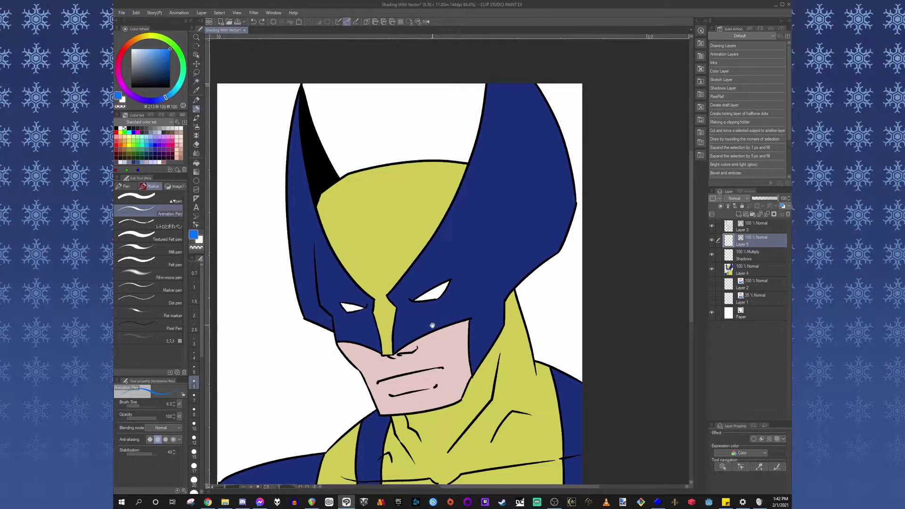
pyautogui.moveTo(432, 326); pyautogui.dragTo(447, 324)
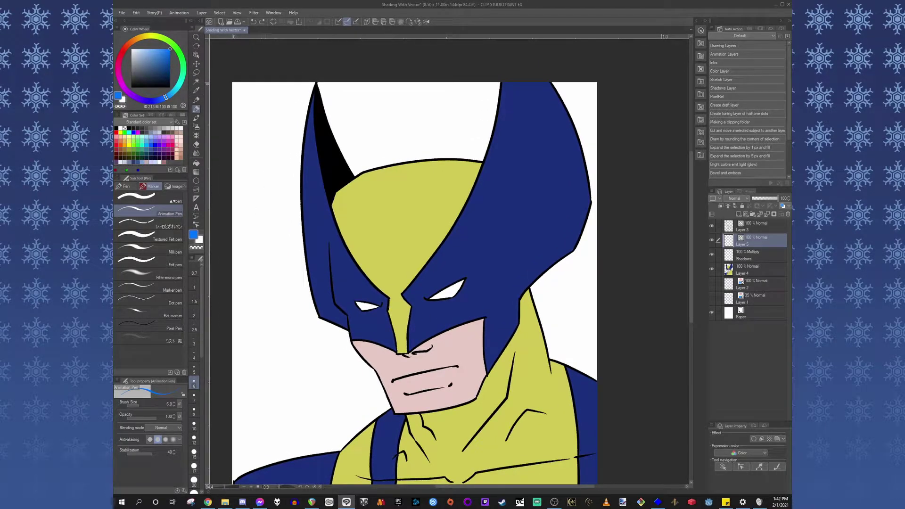
pyautogui.moveTo(465, 285); pyautogui.dragTo(451, 293)
pyautogui.moveTo(417, 277); pyautogui.dragTo(449, 287)
pyautogui.scroll(2, 429, 278)
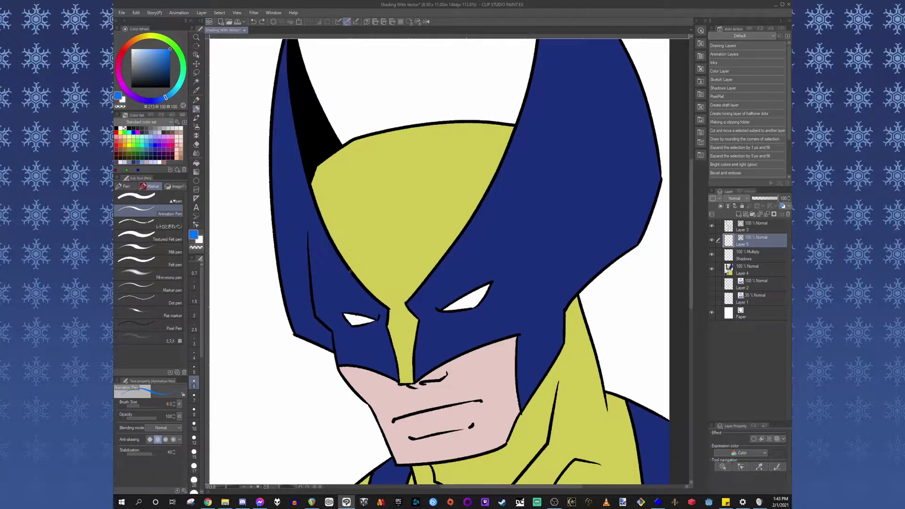
pyautogui.moveTo(352, 272)
pyautogui.mouseDown()
pyautogui.moveTo(360, 224)
pyautogui.moveTo(390, 164)
pyautogui.moveTo(439, 124)
pyautogui.mouseUp()
pyautogui.moveTo(481, 284); pyautogui.dragTo(453, 286)
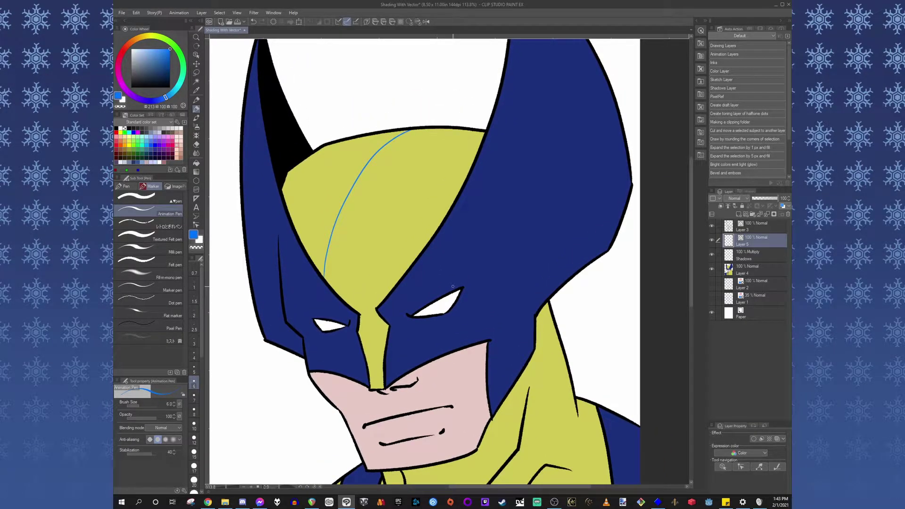
# - Draw a blue shadow contour down the side of the blue cowl, from the top of the large ear to the jaw
pyautogui.moveTo(407, 244); pyautogui.dragTo(484, 259)
pyautogui.moveTo(521, 287)
pyautogui.mouseDown()
pyautogui.moveTo(507, 279)
pyautogui.moveTo(519, 275)
pyautogui.mouseUp()
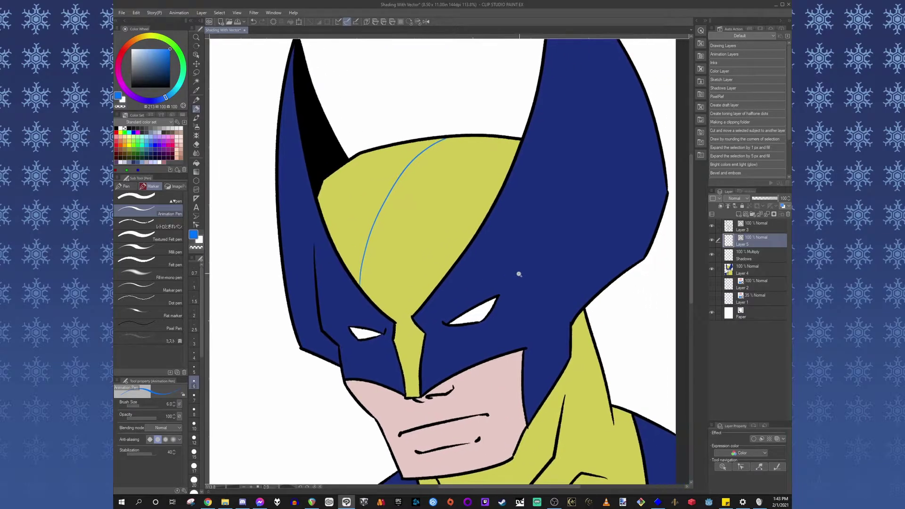
pyautogui.scroll(-2, 519, 273)
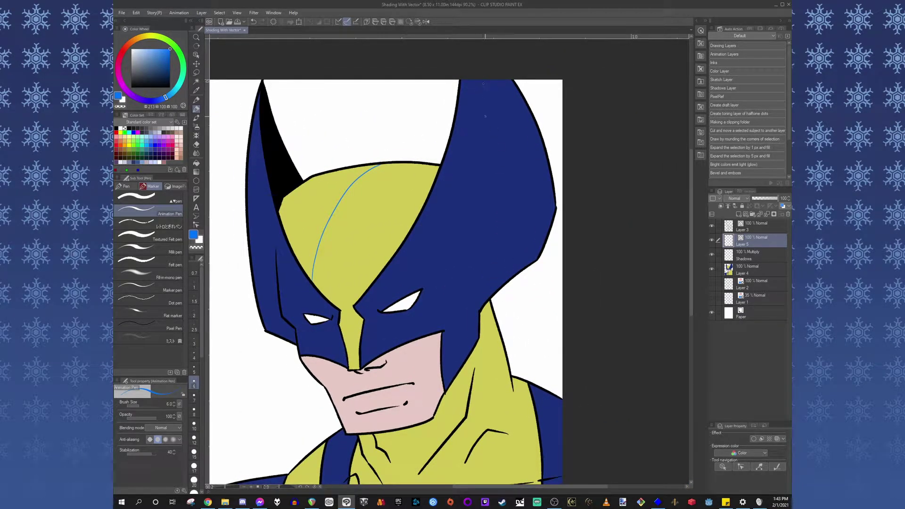
pyautogui.moveTo(481, 81); pyautogui.dragTo(489, 190)
pyautogui.moveTo(459, 287); pyautogui.dragTo(458, 334)
pyautogui.moveTo(526, 279); pyautogui.dragTo(529, 293)
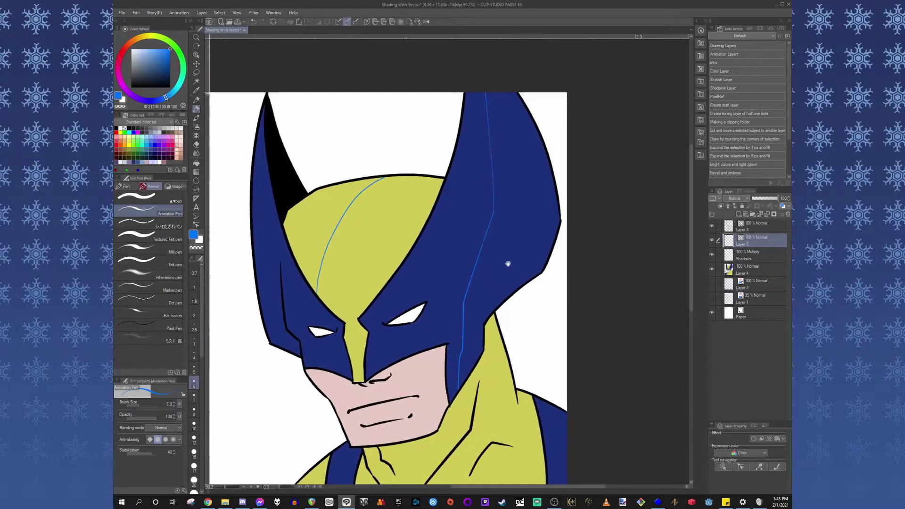
# - Outline the shadow shapes on the lower face beneath the mask edge, around the nose and under the lower lip line
pyautogui.scroll(5, 508, 264)
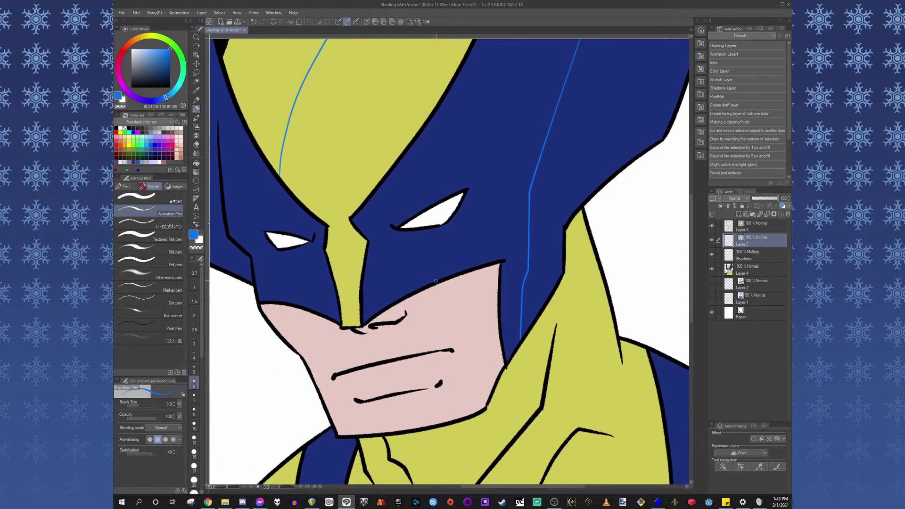
pyautogui.moveTo(362, 332)
pyautogui.mouseDown()
pyautogui.moveTo(409, 325)
pyautogui.moveTo(414, 315)
pyautogui.moveTo(403, 304)
pyautogui.moveTo(500, 272)
pyautogui.mouseUp()
pyautogui.moveTo(428, 337); pyautogui.dragTo(503, 320)
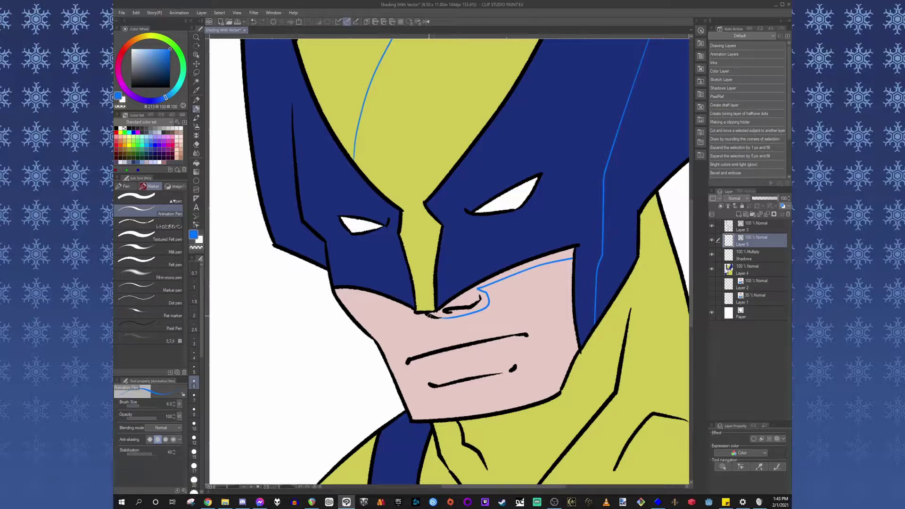
pyautogui.moveTo(400, 309); pyautogui.dragTo(357, 291)
pyautogui.moveTo(500, 317); pyautogui.dragTo(481, 322)
pyautogui.scroll(5, 480, 322)
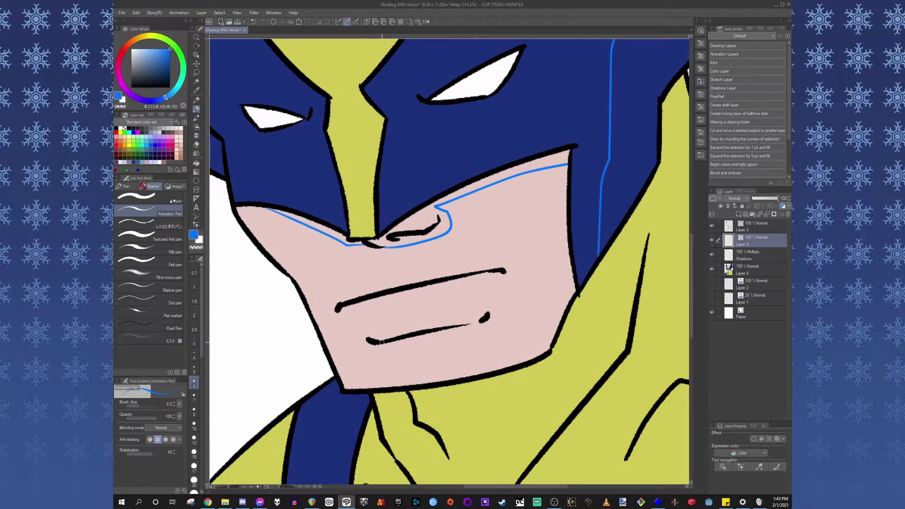
pyautogui.moveTo(381, 343)
pyautogui.mouseDown()
pyautogui.moveTo(417, 350)
pyautogui.moveTo(485, 324)
pyautogui.mouseUp()
# - Add a new raster layer directly above the blue vector line layer for a lip sketch
pyautogui.click(749, 224)
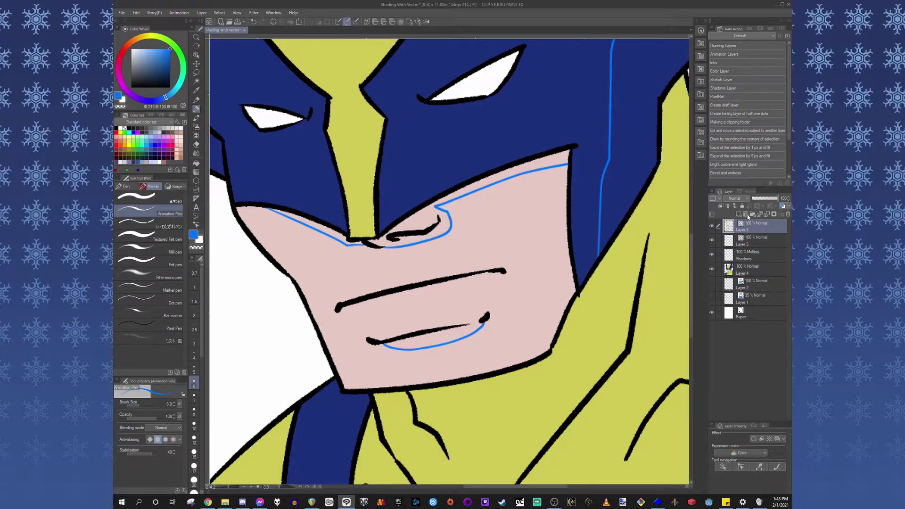
pyautogui.click(748, 239)
pyautogui.click(739, 214)
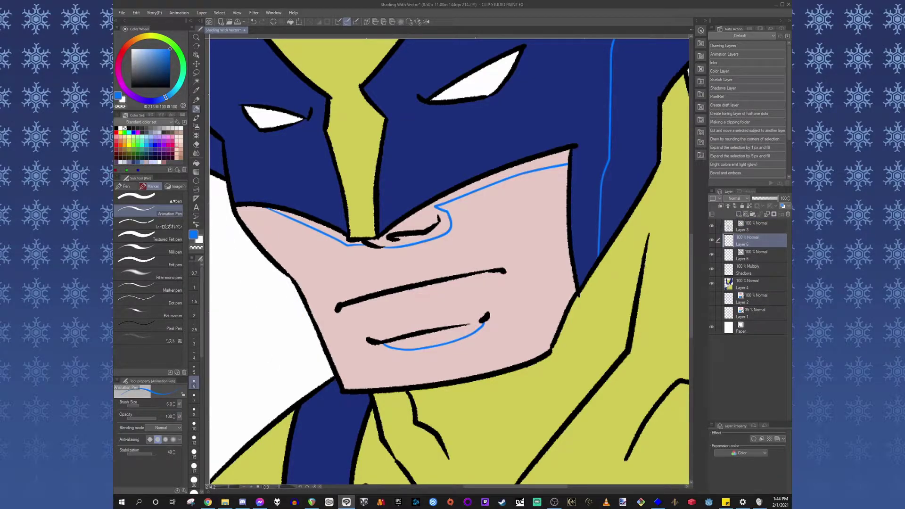
# - Sketch the mouth corners and the outlines of the upper and lower lips in blue around the black mouth lines
pyautogui.moveTo(369, 338); pyautogui.dragTo(340, 314)
pyautogui.moveTo(502, 271); pyautogui.dragTo(486, 315)
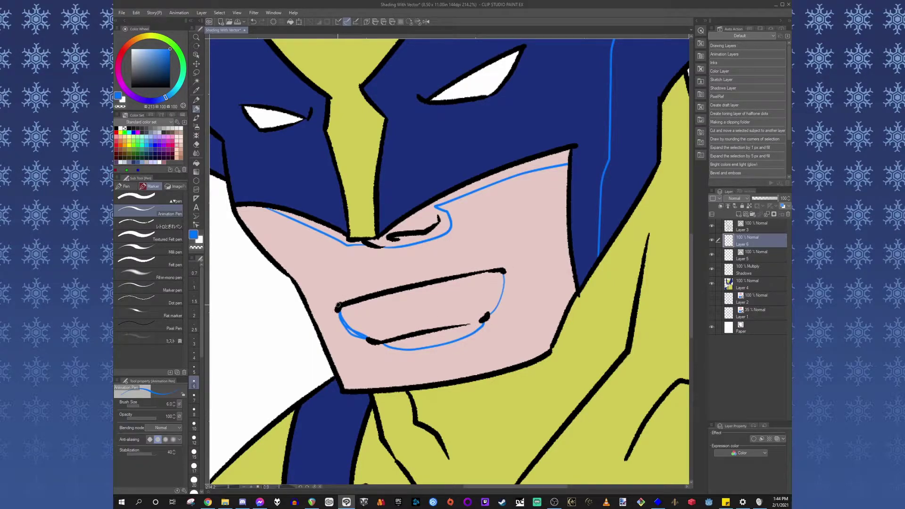
pyautogui.moveTo(341, 303)
pyautogui.mouseDown()
pyautogui.moveTo(331, 300)
pyautogui.moveTo(346, 281)
pyautogui.moveTo(475, 254)
pyautogui.moveTo(510, 260)
pyautogui.moveTo(503, 271)
pyautogui.mouseUp()
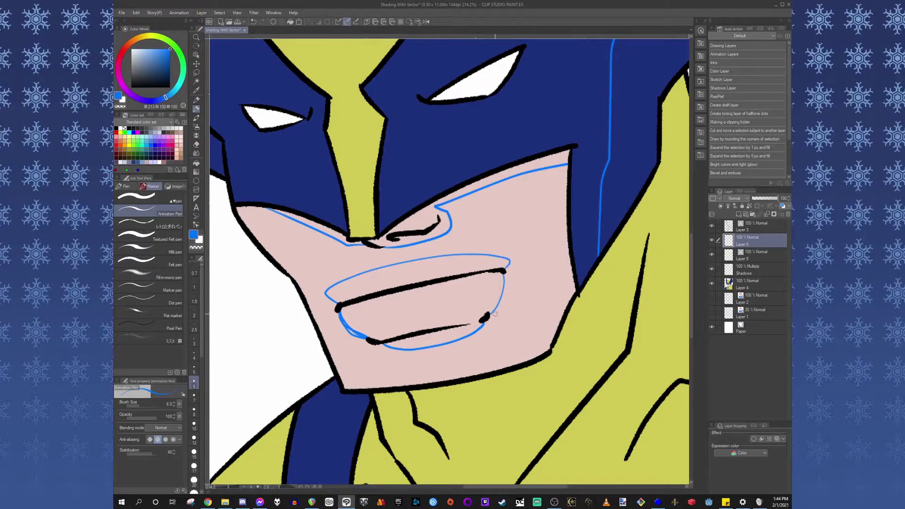
pyautogui.moveTo(349, 323); pyautogui.dragTo(502, 291)
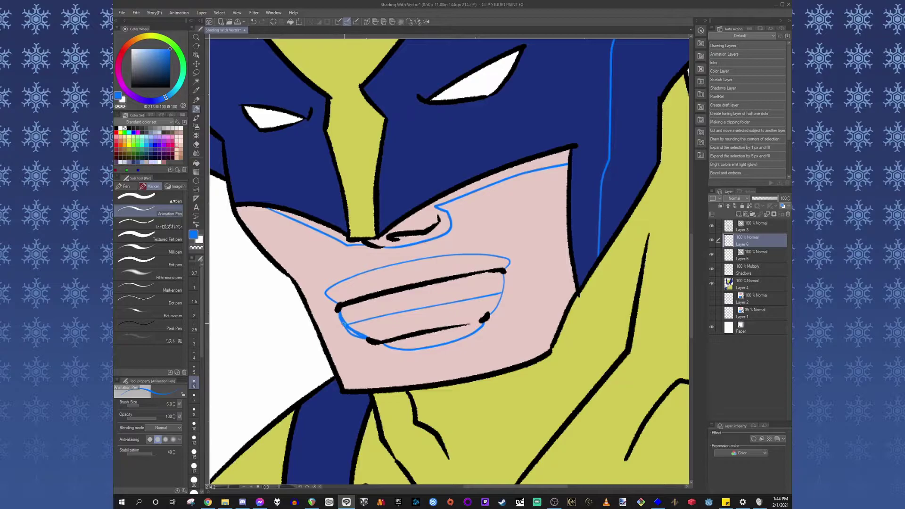
pyautogui.moveTo(339, 308)
pyautogui.mouseDown()
pyautogui.moveTo(345, 331)
pyautogui.moveTo(366, 341)
pyautogui.mouseUp()
pyautogui.moveTo(352, 324); pyautogui.dragTo(444, 311)
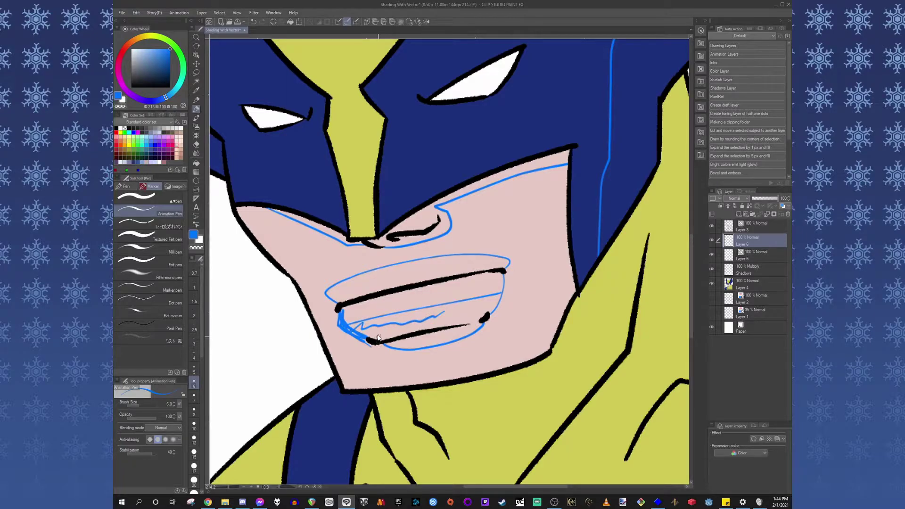
pyautogui.hotkey('ctrl', 'z')
# - Hatch the lower lip area with short blue strokes from the mouth corner across to the other side
pyautogui.moveTo(359, 322); pyautogui.dragTo(355, 332)
pyautogui.moveTo(368, 320)
pyautogui.mouseDown()
pyautogui.moveTo(362, 334)
pyautogui.moveTo(372, 337)
pyautogui.mouseUp()
pyautogui.moveTo(388, 316)
pyautogui.mouseDown()
pyautogui.moveTo(379, 339)
pyautogui.moveTo(391, 337)
pyautogui.mouseUp()
pyautogui.moveTo(413, 312)
pyautogui.mouseDown()
pyautogui.moveTo(404, 333)
pyautogui.moveTo(419, 330)
pyautogui.mouseUp()
pyautogui.moveTo(436, 304); pyautogui.dragTo(428, 329)
pyautogui.moveTo(447, 302)
pyautogui.mouseDown()
pyautogui.moveTo(439, 328)
pyautogui.moveTo(447, 327)
pyautogui.mouseUp()
pyautogui.moveTo(466, 300); pyautogui.dragTo(458, 326)
pyautogui.moveTo(476, 298)
pyautogui.mouseDown()
pyautogui.moveTo(468, 326)
pyautogui.moveTo(478, 320)
pyautogui.mouseUp()
pyautogui.moveTo(499, 295); pyautogui.dragTo(490, 315)
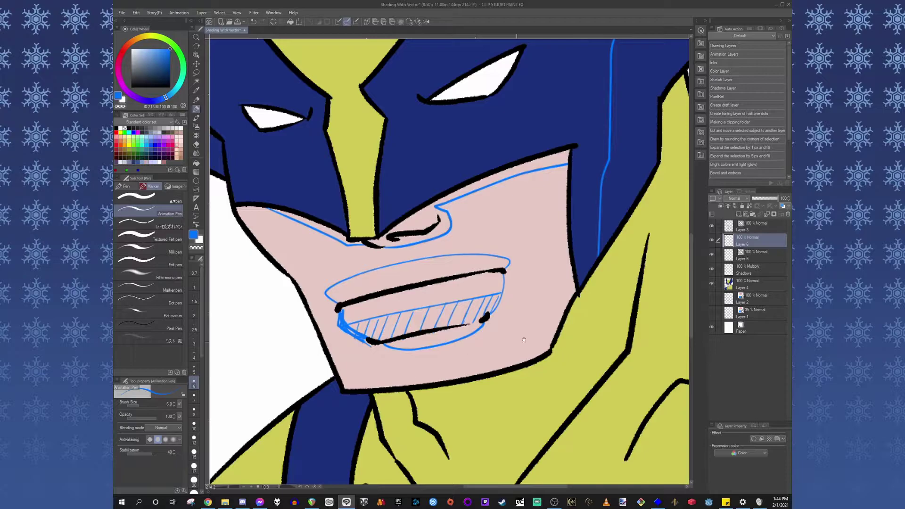
# - Hatch the upper lip area with short blue strokes between its outline and the black mouth line
pyautogui.moveTo(524, 340); pyautogui.dragTo(508, 347)
pyautogui.moveTo(325, 286); pyautogui.dragTo(317, 309)
pyautogui.moveTo(338, 278)
pyautogui.mouseDown()
pyautogui.moveTo(330, 305)
pyautogui.moveTo(343, 301)
pyautogui.mouseUp()
pyautogui.moveTo(379, 272); pyautogui.dragTo(368, 295)
pyautogui.moveTo(417, 263); pyautogui.dragTo(407, 286)
pyautogui.moveTo(436, 264)
pyautogui.mouseDown()
pyautogui.moveTo(427, 282)
pyautogui.moveTo(450, 278)
pyautogui.mouseUp()
pyautogui.moveTo(477, 259); pyautogui.dragTo(473, 274)
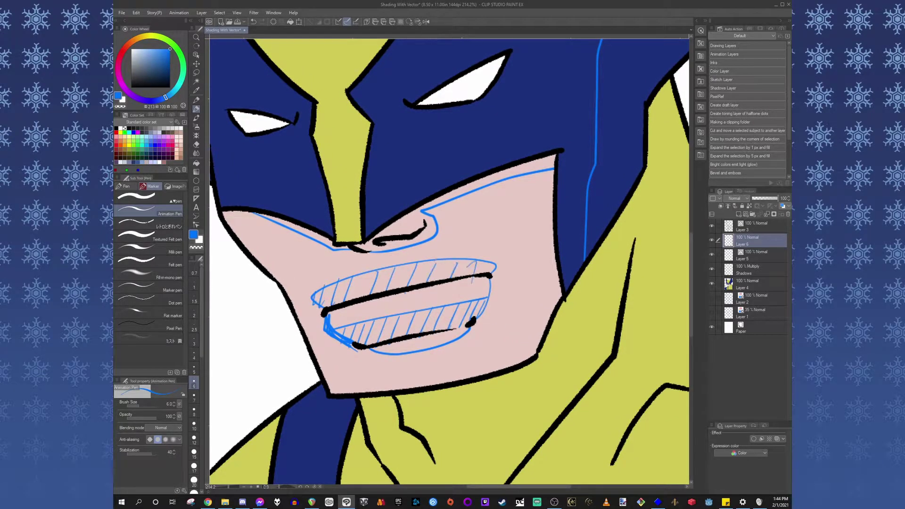
# - Hide the lip sketch layer and, on the blue vector layer, draw shadow contours above the upper and lower mouth lines
pyautogui.click(712, 239)
pyautogui.click(754, 260)
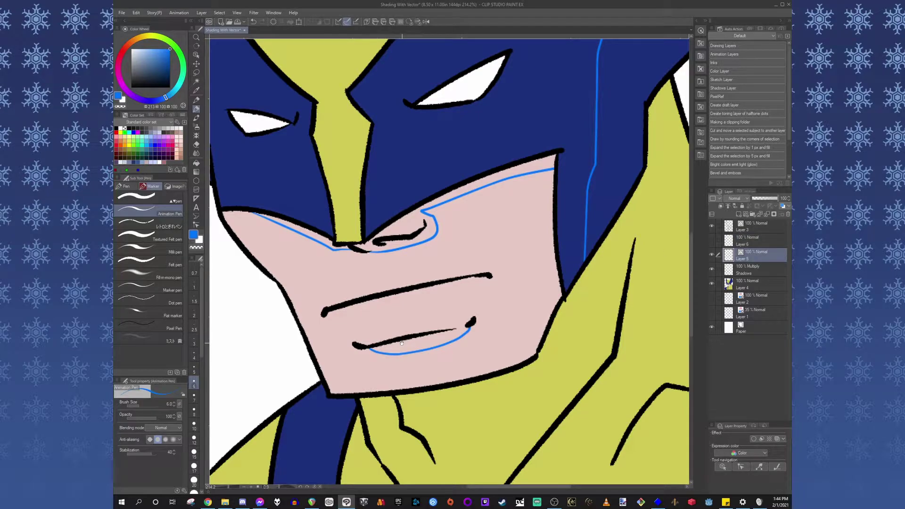
pyautogui.moveTo(402, 344); pyautogui.dragTo(406, 340)
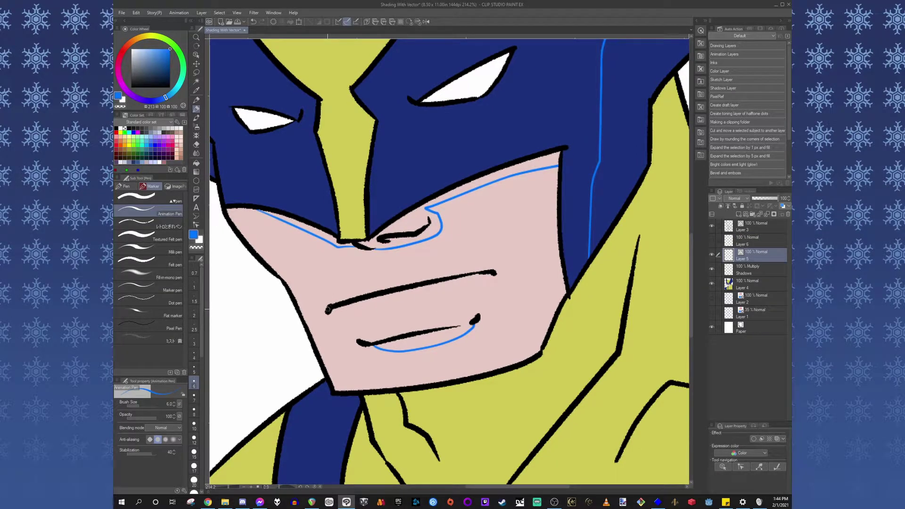
pyautogui.moveTo(328, 307)
pyautogui.mouseDown()
pyautogui.moveTo(318, 299)
pyautogui.moveTo(393, 280)
pyautogui.moveTo(496, 272)
pyautogui.mouseUp()
pyautogui.scroll(-2, 417, 313)
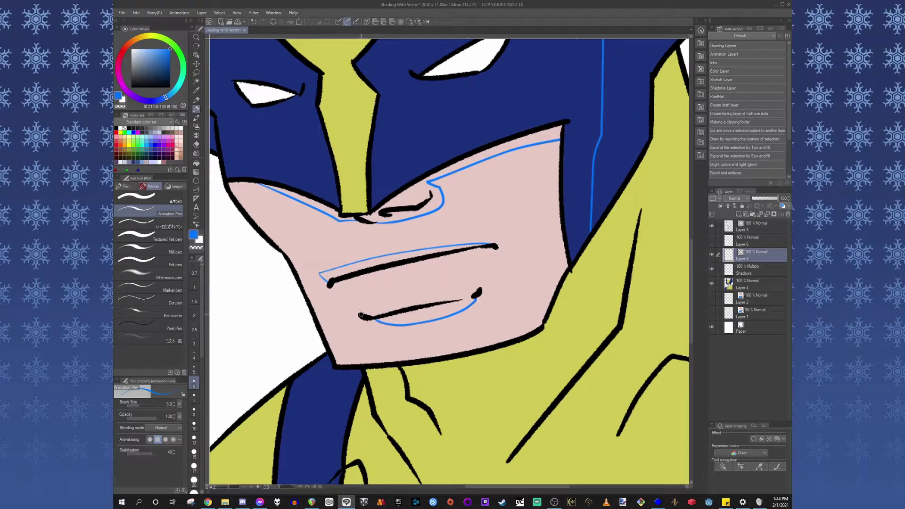
pyautogui.moveTo(345, 309)
pyautogui.mouseDown()
pyautogui.moveTo(493, 281)
pyautogui.moveTo(478, 294)
pyautogui.moveTo(481, 333)
pyautogui.moveTo(424, 333)
pyautogui.moveTo(467, 332)
pyautogui.mouseUp()
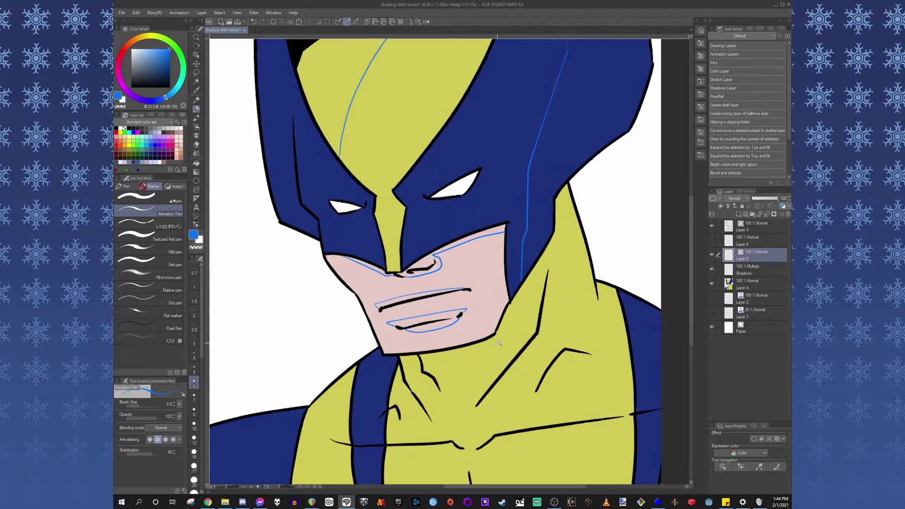
pyautogui.moveTo(519, 358); pyautogui.dragTo(421, 376)
pyautogui.scroll(2, 421, 376)
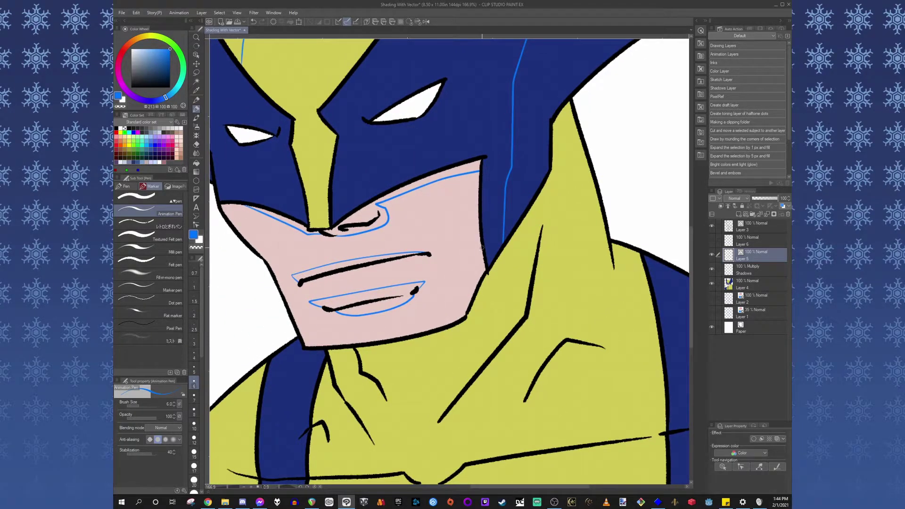
# - Draw blue shadow contours along the far side of the jaw and the mask edge beside it
pyautogui.moveTo(505, 209)
pyautogui.mouseDown()
pyautogui.moveTo(448, 309)
pyautogui.moveTo(394, 339)
pyautogui.moveTo(361, 334)
pyautogui.moveTo(415, 330)
pyautogui.moveTo(235, 198)
pyautogui.moveTo(286, 207)
pyautogui.mouseUp()
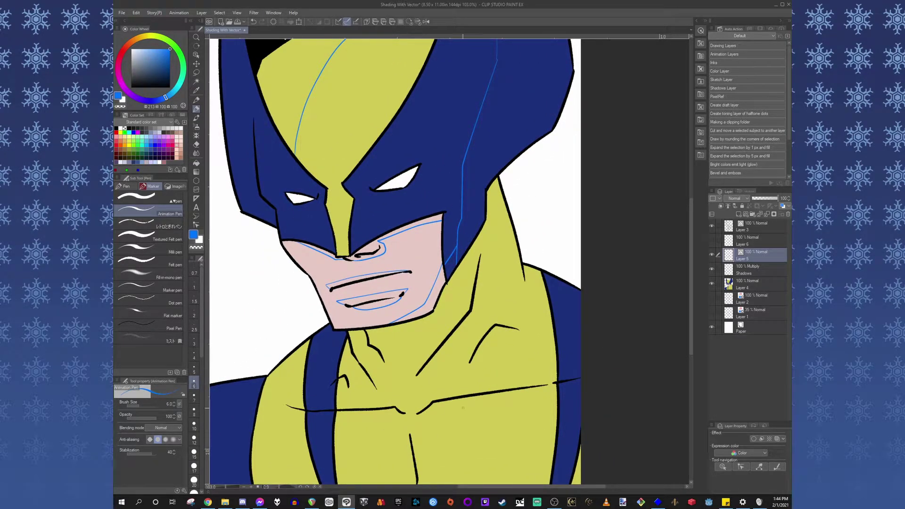
pyautogui.moveTo(447, 378); pyautogui.dragTo(443, 338)
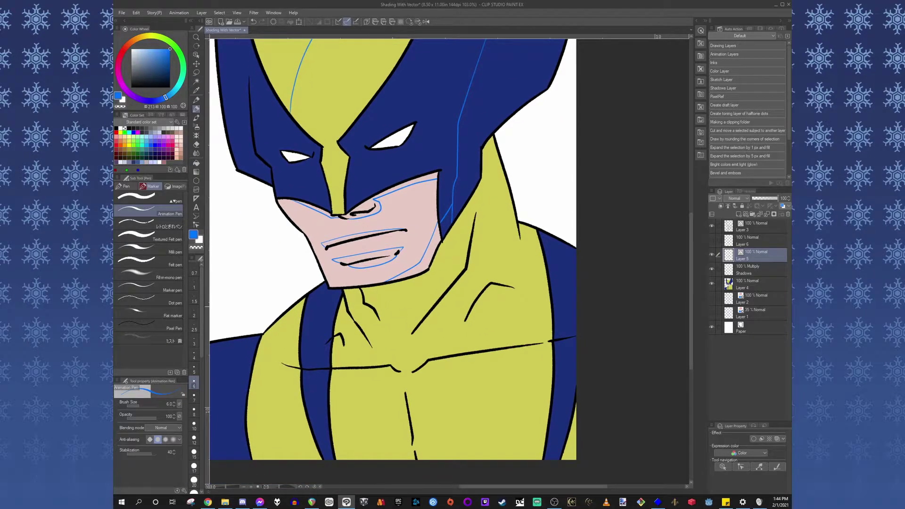
pyautogui.scroll(2, 414, 331)
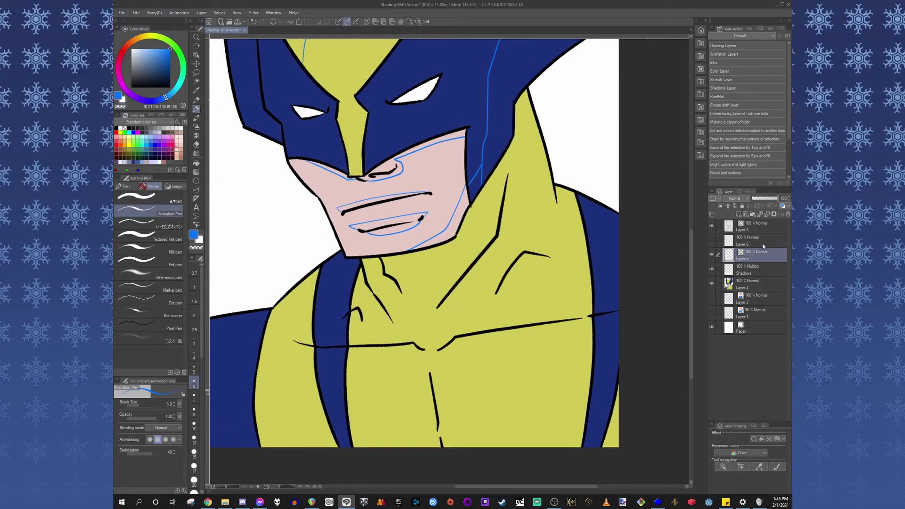
# - Show the lip sketch layer, clear its contents and switch to the Real pencil for a new rough sketch
pyautogui.click(738, 242)
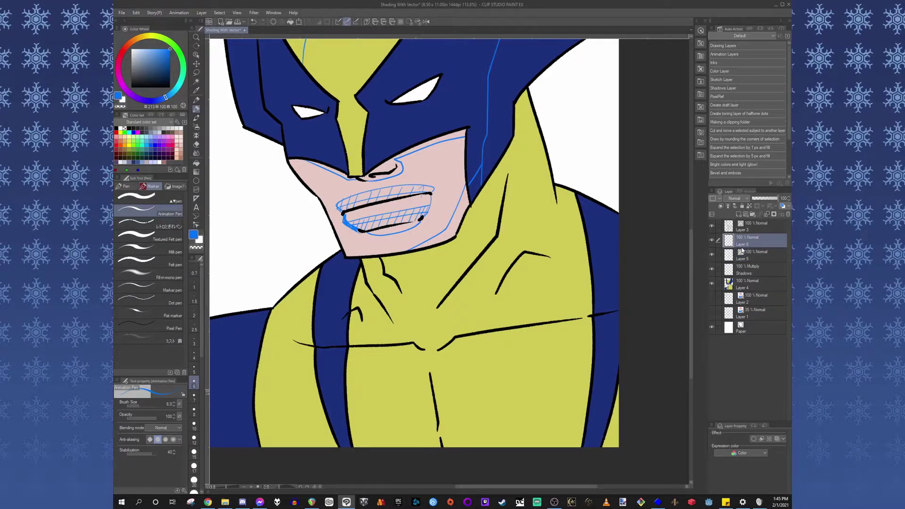
pyautogui.press('Delete')
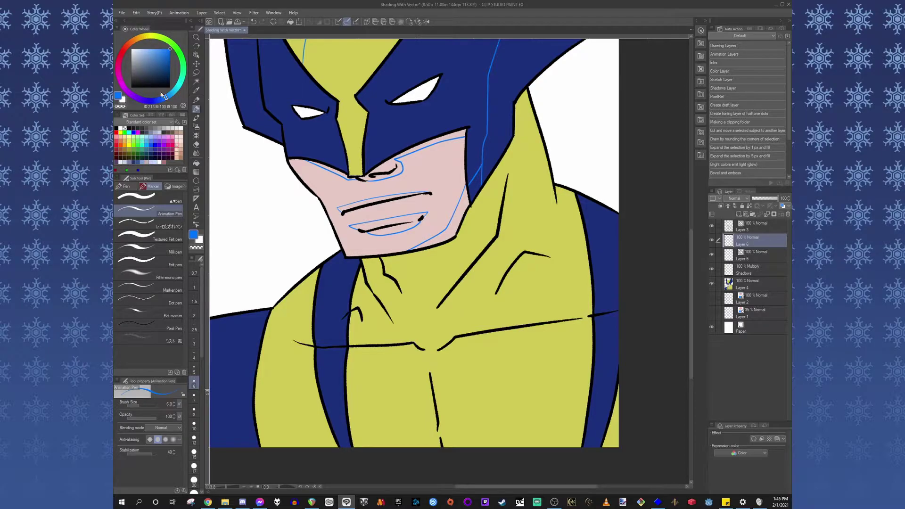
pyautogui.press('p')
pyautogui.moveTo(453, 311); pyautogui.dragTo(448, 304)
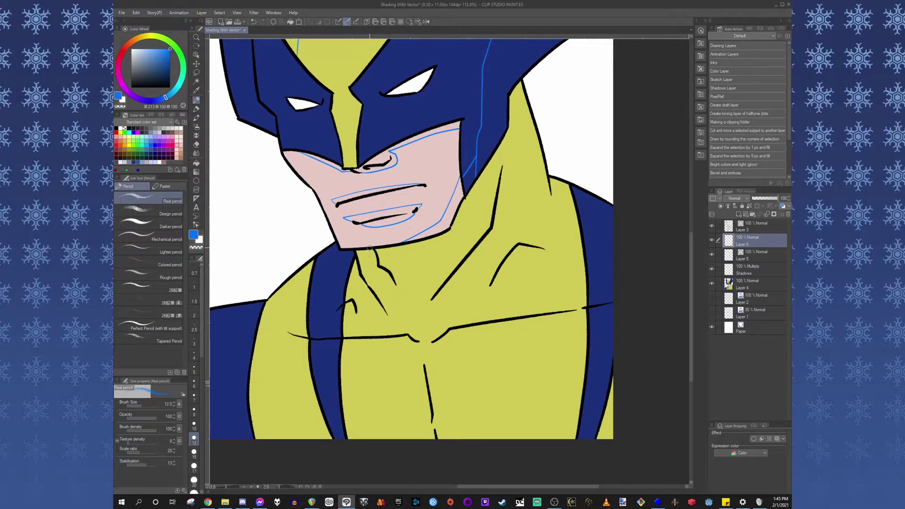
# - Sketch rough blue shadow shapes on the neck, the middle of the chest, the pectoral and the shoulder strap
pyautogui.moveTo(370, 251)
pyautogui.mouseDown()
pyautogui.moveTo(400, 310)
pyautogui.moveTo(395, 300)
pyautogui.mouseUp()
pyautogui.moveTo(462, 366)
pyautogui.mouseDown()
pyautogui.moveTo(444, 347)
pyautogui.moveTo(482, 384)
pyautogui.moveTo(466, 352)
pyautogui.mouseUp()
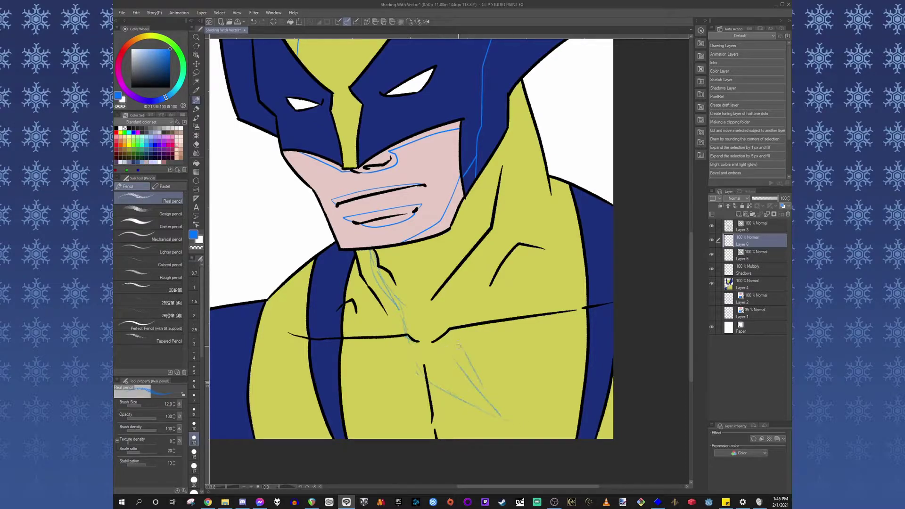
pyautogui.moveTo(483, 308)
pyautogui.mouseDown()
pyautogui.moveTo(441, 319)
pyautogui.moveTo(468, 312)
pyautogui.moveTo(481, 296)
pyautogui.mouseUp()
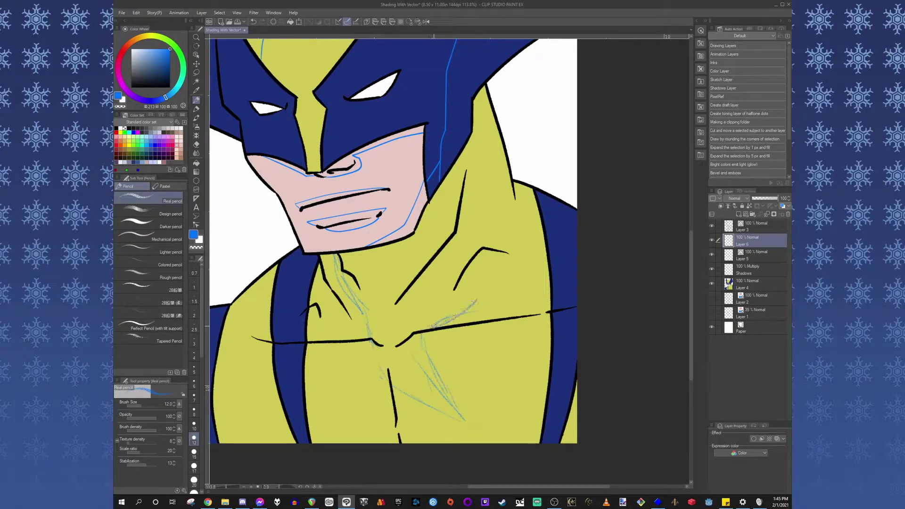
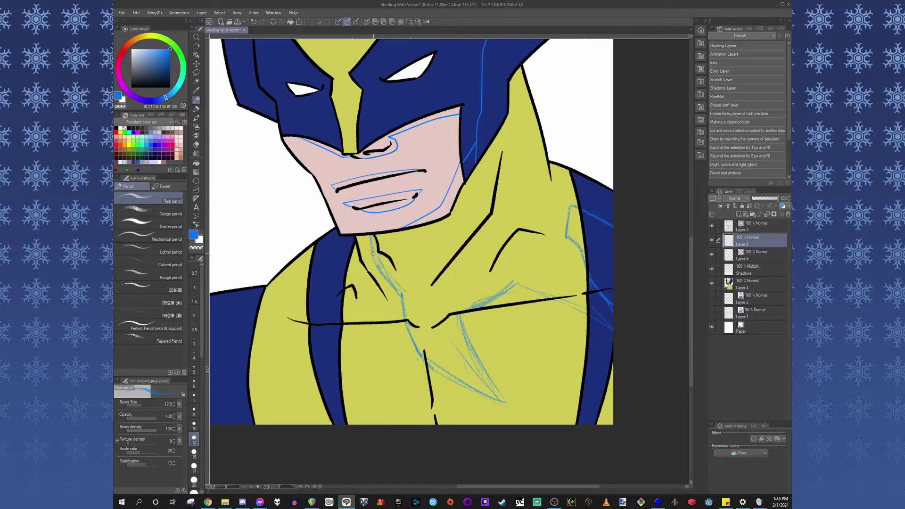
pyautogui.moveTo(447, 294); pyautogui.dragTo(432, 322)
pyautogui.moveTo(369, 262); pyautogui.dragTo(380, 297)
pyautogui.scroll(-6, 452, 330)
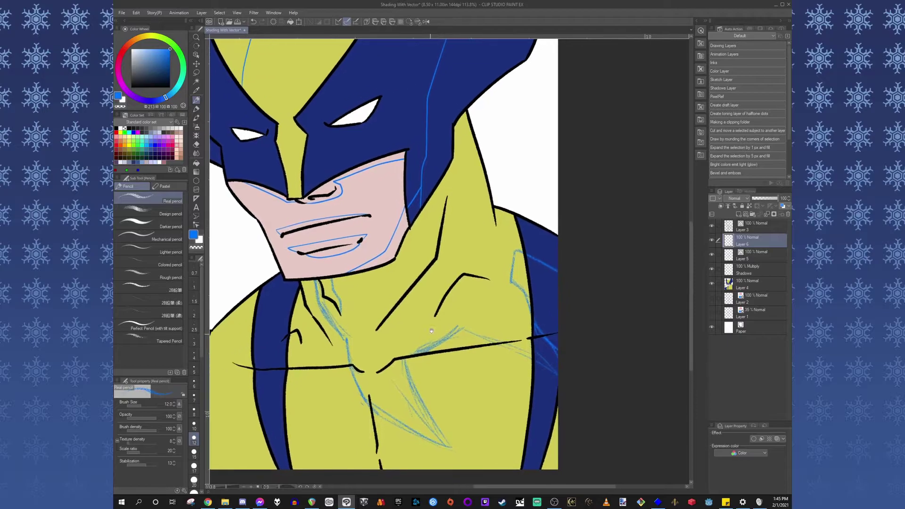
pyautogui.scroll(5, 463, 343)
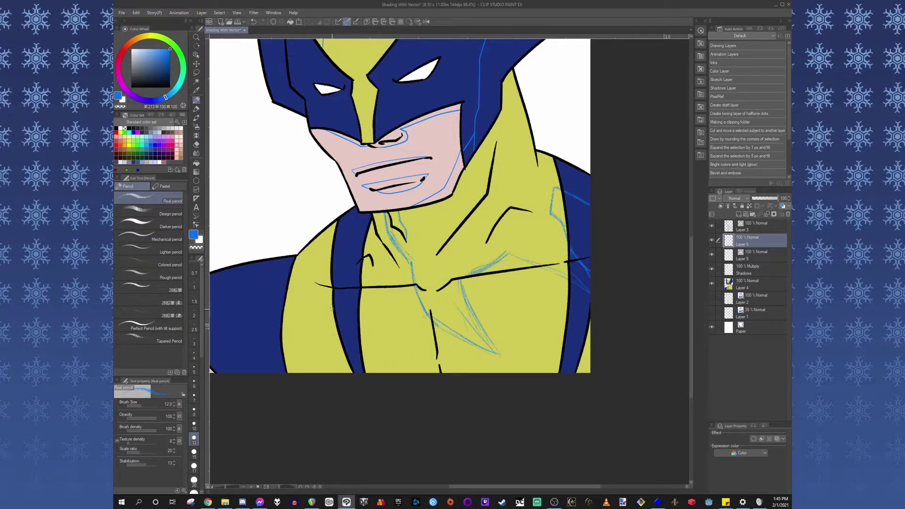
# - Sketch the shadow boundary across the blue shoulder at the page's left edge, redoing the first stroke
pyautogui.moveTo(438, 340)
pyautogui.mouseDown()
pyautogui.moveTo(376, 302)
pyautogui.moveTo(449, 339)
pyautogui.moveTo(522, 345)
pyautogui.mouseUp()
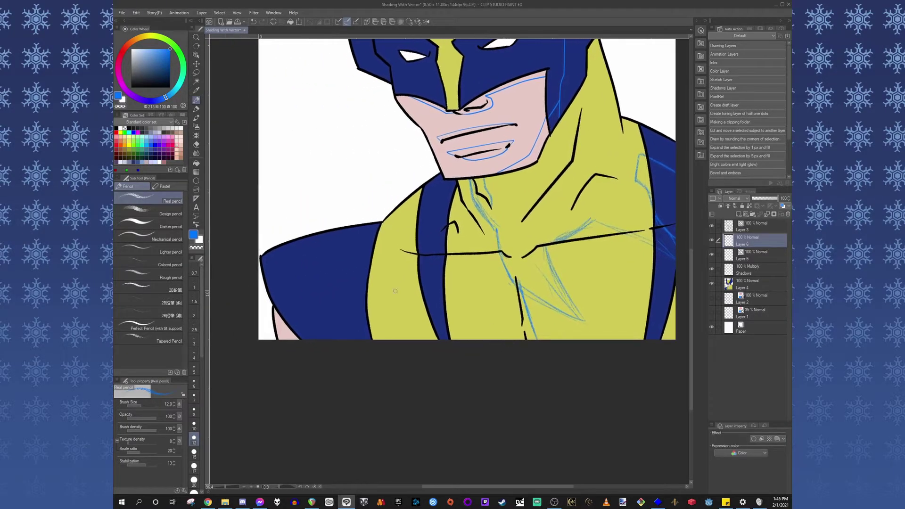
pyautogui.moveTo(373, 256)
pyautogui.mouseDown()
pyautogui.moveTo(359, 273)
pyautogui.moveTo(287, 275)
pyautogui.mouseUp()
pyautogui.hotkey('ctrl', 'z')
pyautogui.moveTo(368, 271)
pyautogui.mouseDown()
pyautogui.moveTo(350, 314)
pyautogui.moveTo(295, 331)
pyautogui.mouseUp()
pyautogui.moveTo(684, 255)
pyautogui.mouseDown()
pyautogui.moveTo(532, 292)
pyautogui.moveTo(564, 309)
pyautogui.moveTo(575, 365)
pyautogui.moveTo(579, 340)
pyautogui.mouseUp()
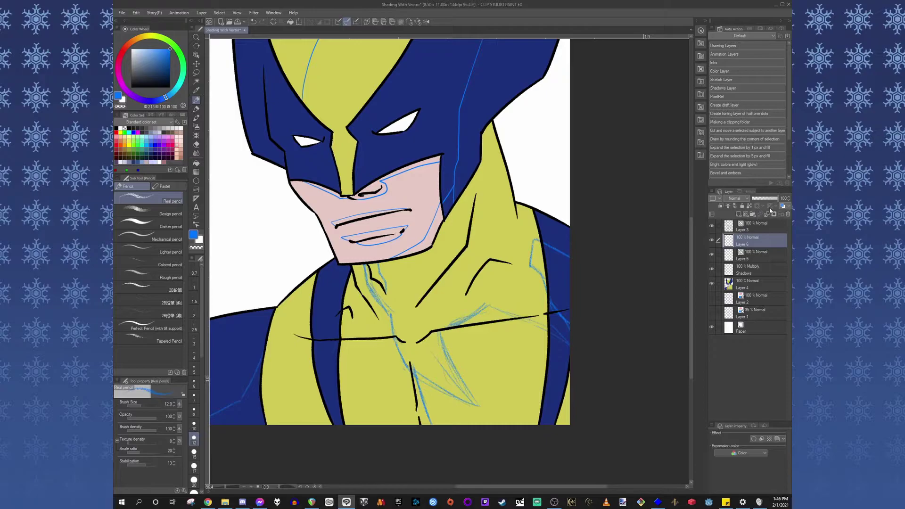
# - Lower the sketch layer's opacity to 16% and return to the blue vector layer with the Animation Pen
pyautogui.moveTo(774, 199); pyautogui.dragTo(756, 200)
pyautogui.click(752, 258)
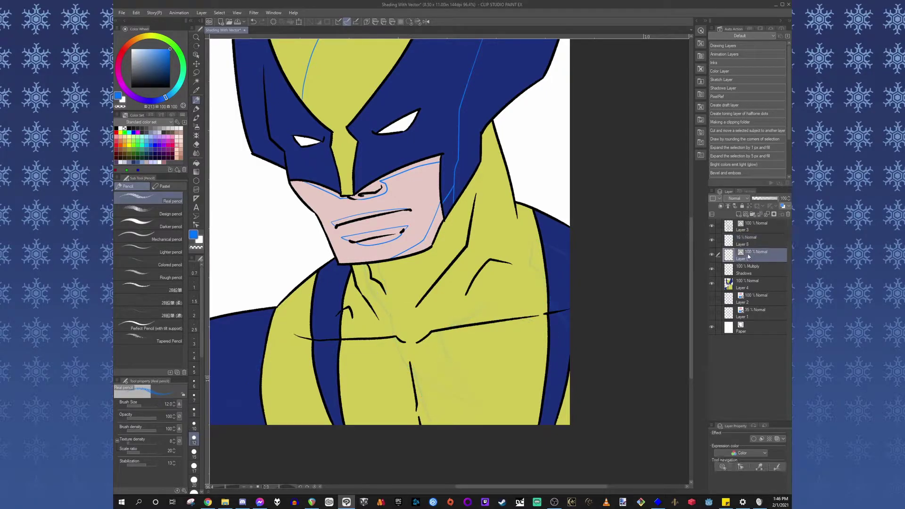
pyautogui.press('p')
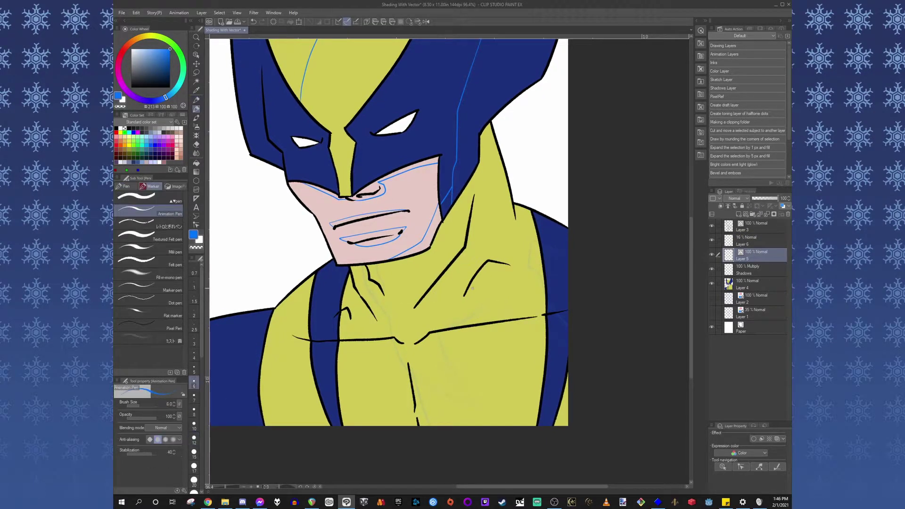
# - Trace the sketched neck shadows with clean blue contours running from the jaw down towards the collarbone
pyautogui.moveTo(419, 324); pyautogui.dragTo(453, 249)
pyautogui.moveTo(352, 142)
pyautogui.mouseDown()
pyautogui.moveTo(366, 189)
pyautogui.moveTo(404, 238)
pyautogui.moveTo(408, 268)
pyautogui.mouseUp()
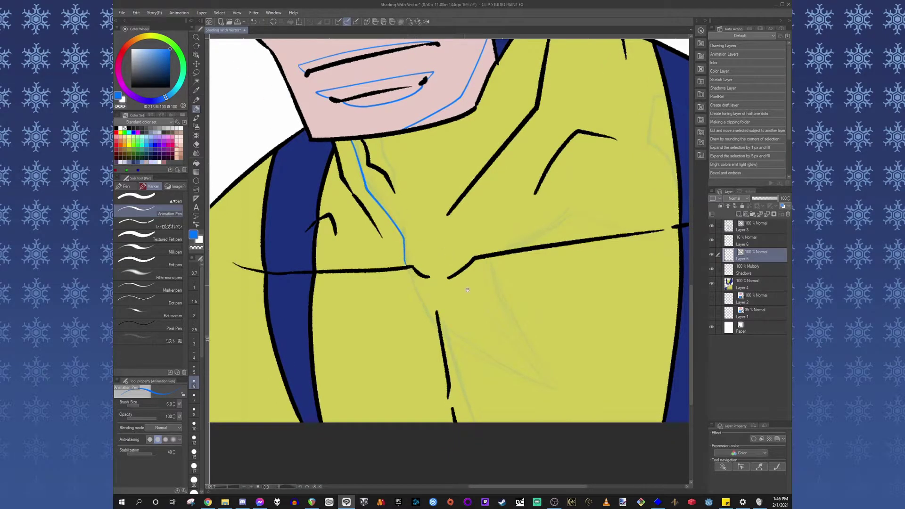
pyautogui.moveTo(464, 286); pyautogui.dragTo(443, 275)
pyautogui.moveTo(384, 184); pyautogui.dragTo(380, 222)
pyautogui.moveTo(355, 163); pyautogui.dragTo(370, 221)
# - Trace the shadow contours down the sternum and around the pointed wedge on the chest, undoing the stray strokes
pyautogui.moveTo(389, 303)
pyautogui.mouseDown()
pyautogui.moveTo(326, 191)
pyautogui.moveTo(390, 338)
pyautogui.moveTo(405, 345)
pyautogui.mouseUp()
pyautogui.hotkey('ctrl', 'z')
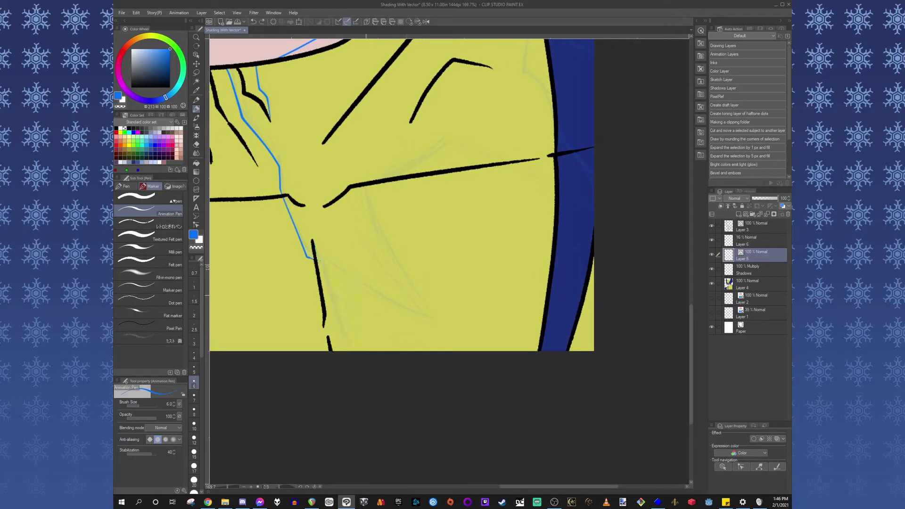
pyautogui.moveTo(350, 352)
pyautogui.mouseDown()
pyautogui.moveTo(321, 275)
pyautogui.moveTo(352, 351)
pyautogui.mouseUp()
pyautogui.hotkey('ctrl', 'z')
pyautogui.moveTo(328, 267)
pyautogui.mouseDown()
pyautogui.moveTo(303, 251)
pyautogui.moveTo(368, 293)
pyautogui.moveTo(416, 308)
pyautogui.moveTo(359, 237)
pyautogui.moveTo(344, 174)
pyautogui.mouseUp()
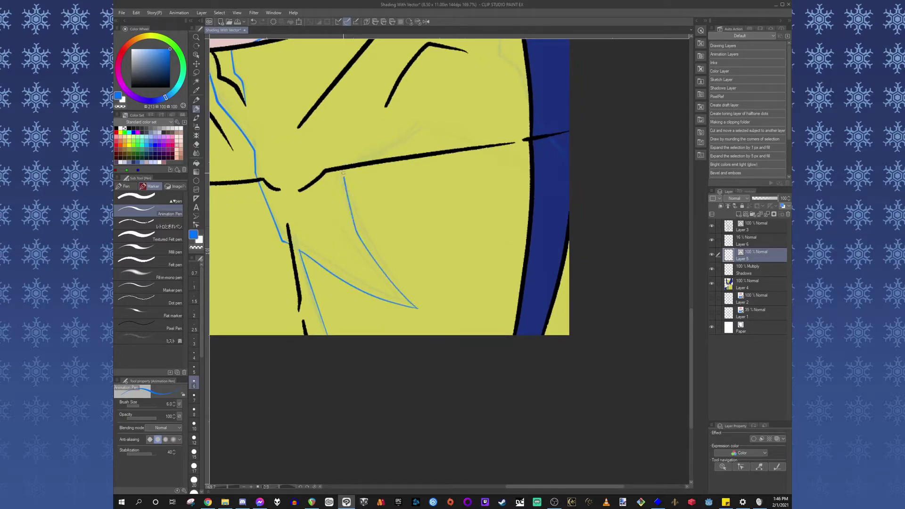
# - Trace the shadow contours above the pectoral line and across the shoulder and blue strap at the page's right edge
pyautogui.moveTo(401, 292); pyautogui.dragTo(475, 288)
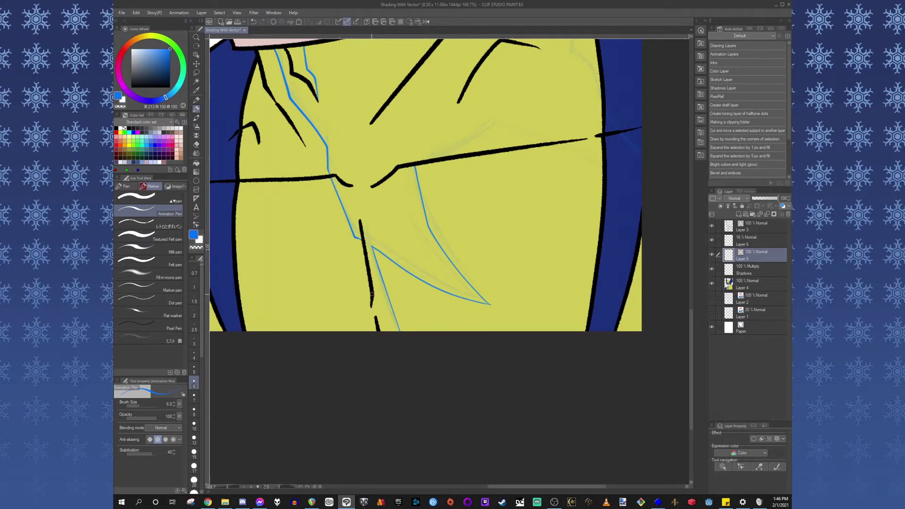
pyautogui.moveTo(461, 257); pyautogui.dragTo(386, 390)
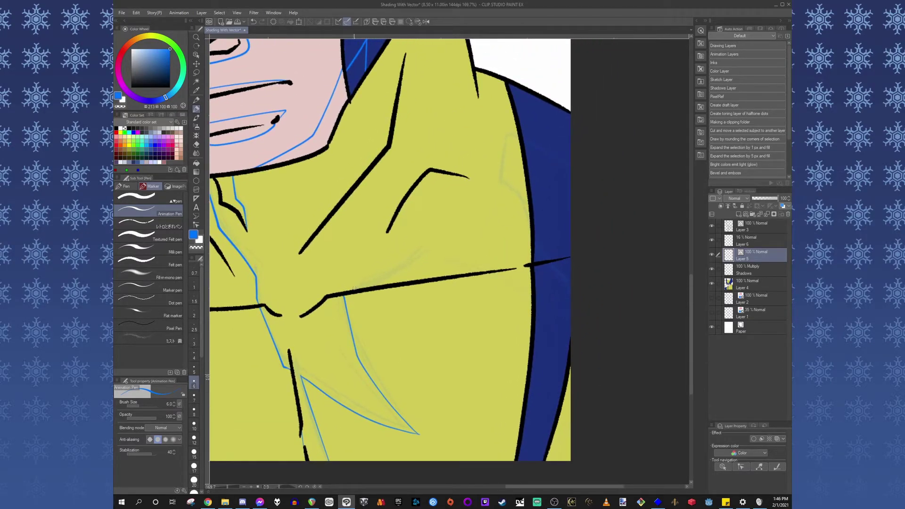
pyautogui.moveTo(574, 264)
pyautogui.mouseDown()
pyautogui.moveTo(572, 217)
pyautogui.moveTo(528, 194)
pyautogui.mouseUp()
pyautogui.moveTo(386, 279); pyautogui.dragTo(442, 264)
pyautogui.moveTo(442, 264)
pyautogui.mouseDown()
pyautogui.moveTo(417, 286)
pyautogui.moveTo(546, 271)
pyautogui.moveTo(539, 297)
pyautogui.moveTo(464, 372)
pyautogui.moveTo(439, 372)
pyautogui.mouseUp()
pyautogui.moveTo(439, 192); pyautogui.dragTo(426, 273)
pyautogui.moveTo(461, 224); pyautogui.dragTo(422, 336)
pyautogui.moveTo(399, 306)
pyautogui.mouseDown()
pyautogui.moveTo(392, 279)
pyautogui.moveTo(425, 248)
pyautogui.mouseUp()
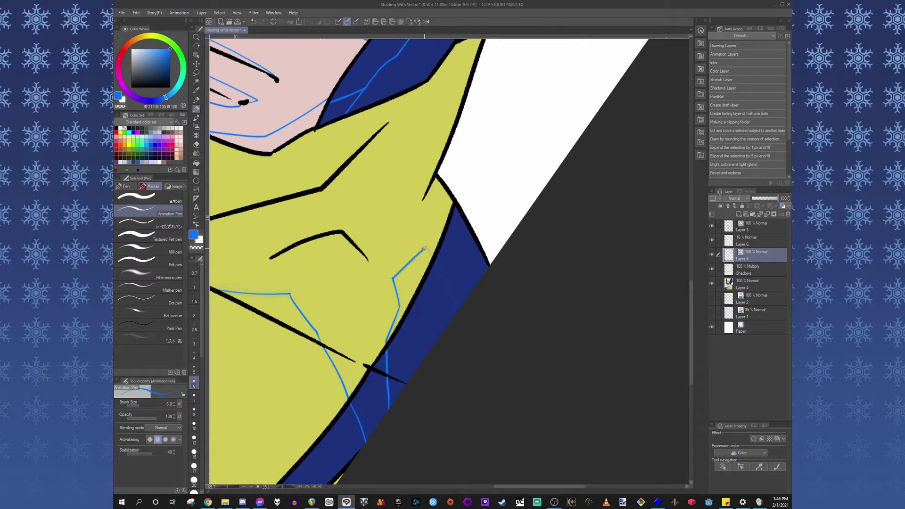
pyautogui.moveTo(451, 287); pyautogui.dragTo(504, 340)
pyautogui.doubleClick(501, 291)
pyautogui.moveTo(499, 350); pyautogui.dragTo(479, 364)
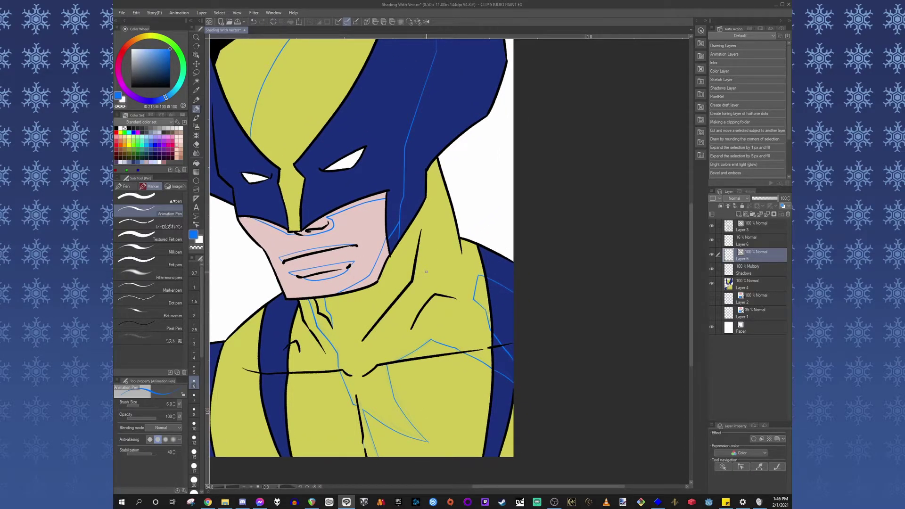
# - Trace the shadow contour on the blue shoulder at the page's left edge and hide the faded sketch layer
pyautogui.moveTo(391, 334); pyautogui.dragTo(609, 208)
pyautogui.moveTo(388, 313); pyautogui.dragTo(413, 311)
pyautogui.moveTo(448, 231)
pyautogui.mouseDown()
pyautogui.moveTo(413, 299)
pyautogui.moveTo(347, 331)
pyautogui.moveTo(320, 326)
pyautogui.mouseUp()
pyautogui.moveTo(463, 306); pyautogui.dragTo(408, 308)
pyautogui.moveTo(553, 289)
pyautogui.mouseDown()
pyautogui.moveTo(448, 342)
pyautogui.moveTo(458, 341)
pyautogui.mouseUp()
pyautogui.moveTo(467, 291)
pyautogui.mouseDown()
pyautogui.moveTo(446, 306)
pyautogui.moveTo(445, 345)
pyautogui.mouseUp()
pyautogui.moveTo(413, 309)
pyautogui.mouseDown()
pyautogui.moveTo(451, 322)
pyautogui.moveTo(456, 334)
pyautogui.mouseUp()
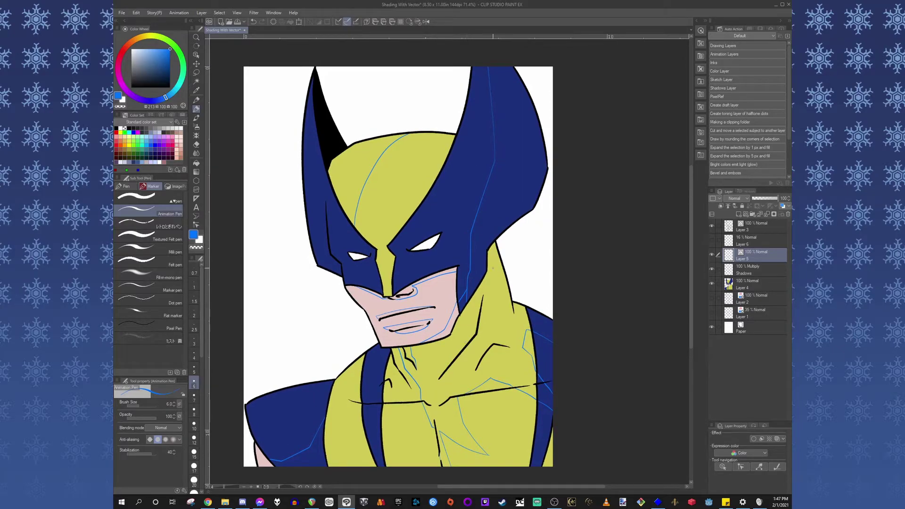
# - Select the Shadows layer, switch to the Fill tool referring to other layers, and choose a pale purple with hue 284
pyautogui.click(767, 269)
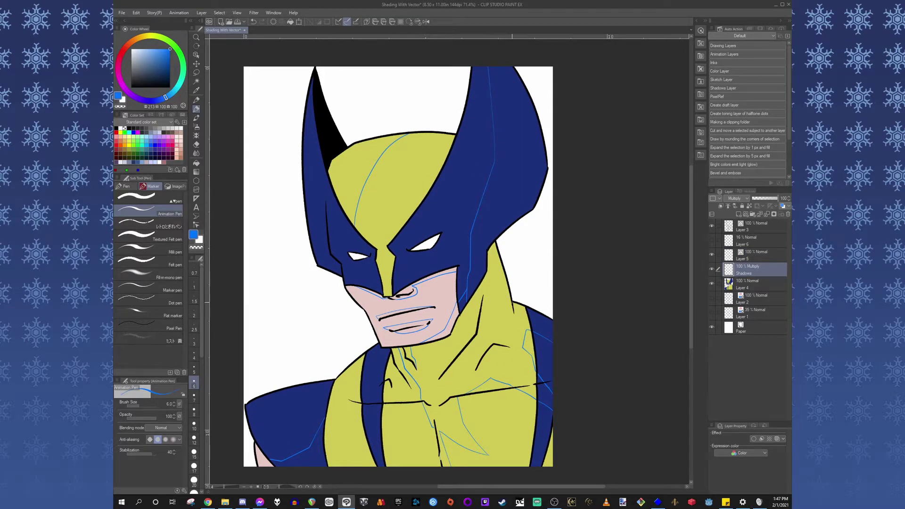
pyautogui.press('g')
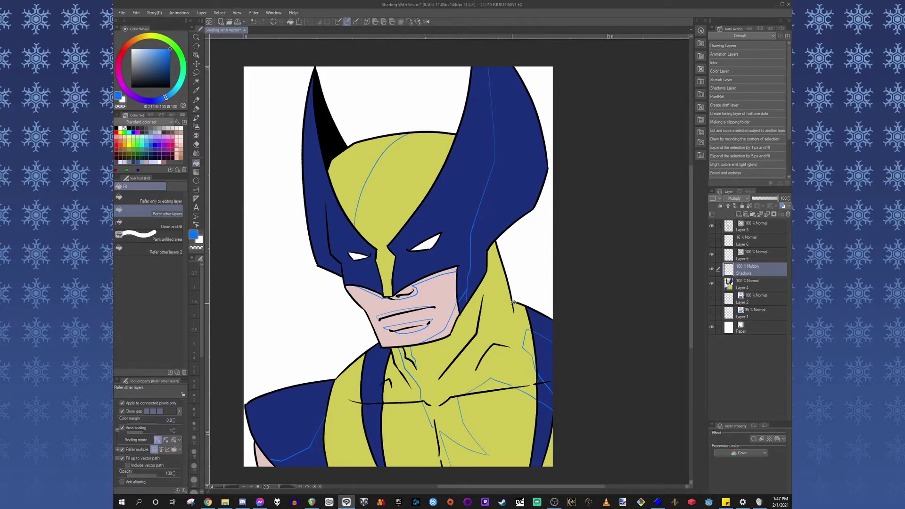
pyautogui.click(147, 162)
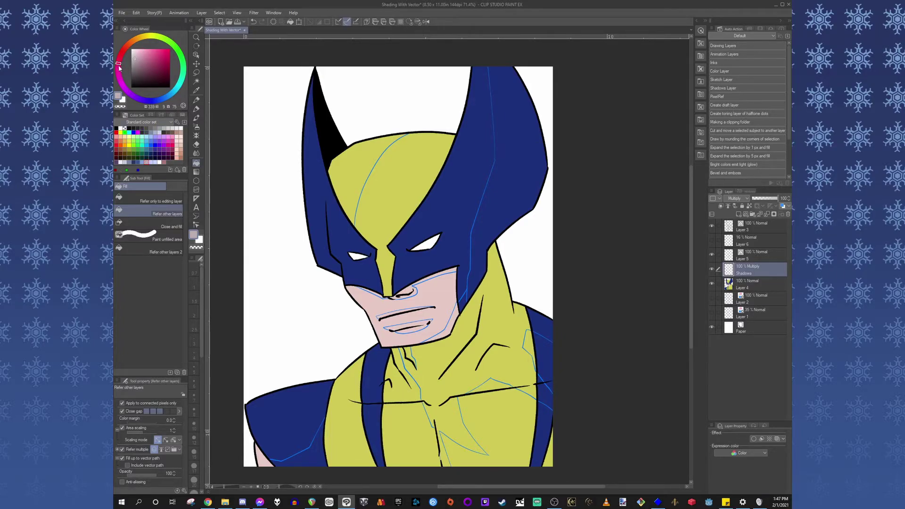
pyautogui.moveTo(118, 73)
pyautogui.mouseDown()
pyautogui.moveTo(135, 97)
pyautogui.moveTo(118, 61)
pyautogui.moveTo(121, 84)
pyautogui.moveTo(119, 68)
pyautogui.moveTo(128, 92)
pyautogui.moveTo(134, 84)
pyautogui.mouseUp()
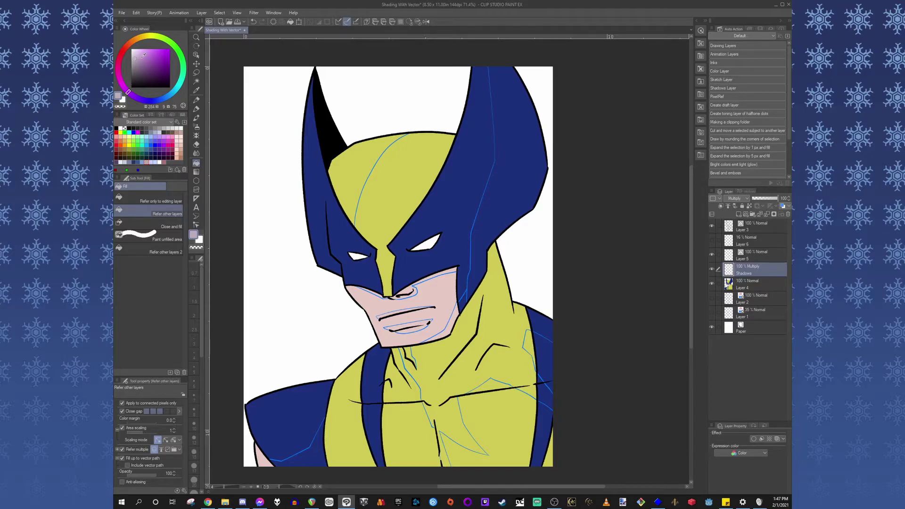
pyautogui.moveTo(488, 236); pyautogui.dragTo(479, 246)
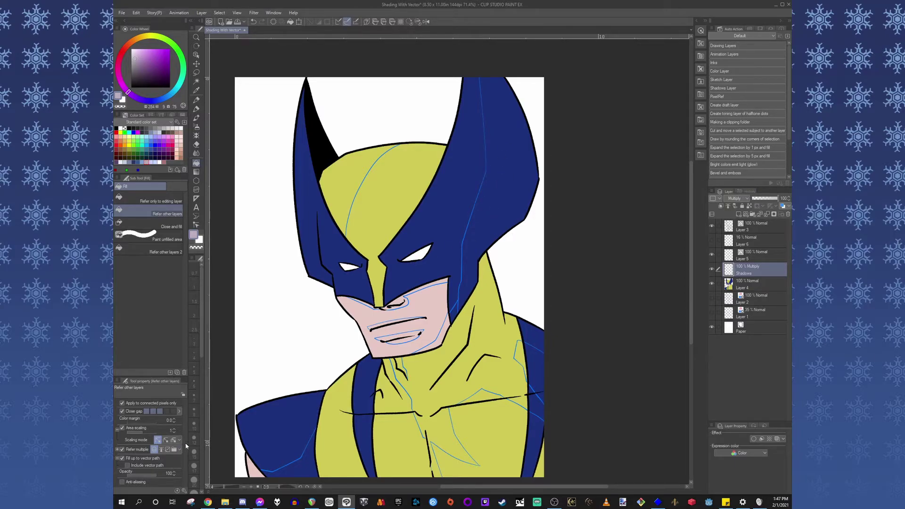
# - Make the fill include vector paths, and fill the shadow areas on the yellow forehead and the large mask ear
pyautogui.click(136, 464)
pyautogui.scroll(-1, 474, 226)
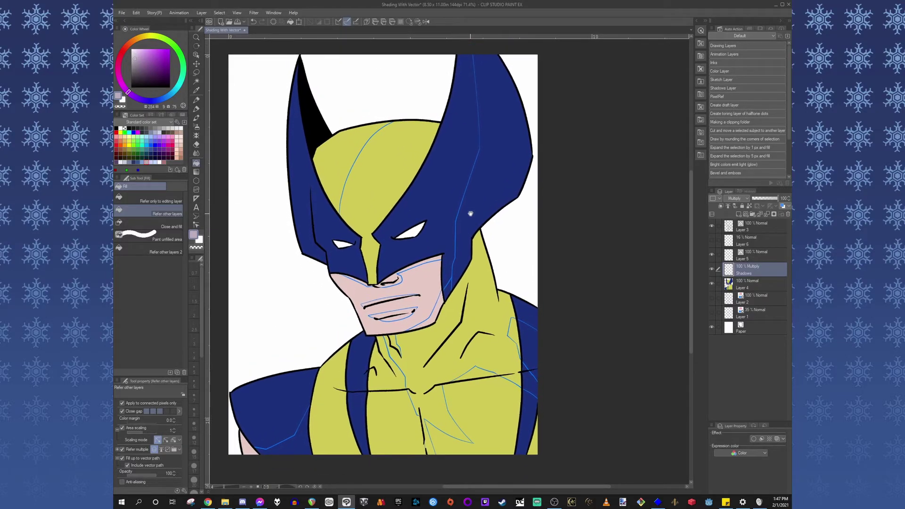
pyautogui.click(339, 147)
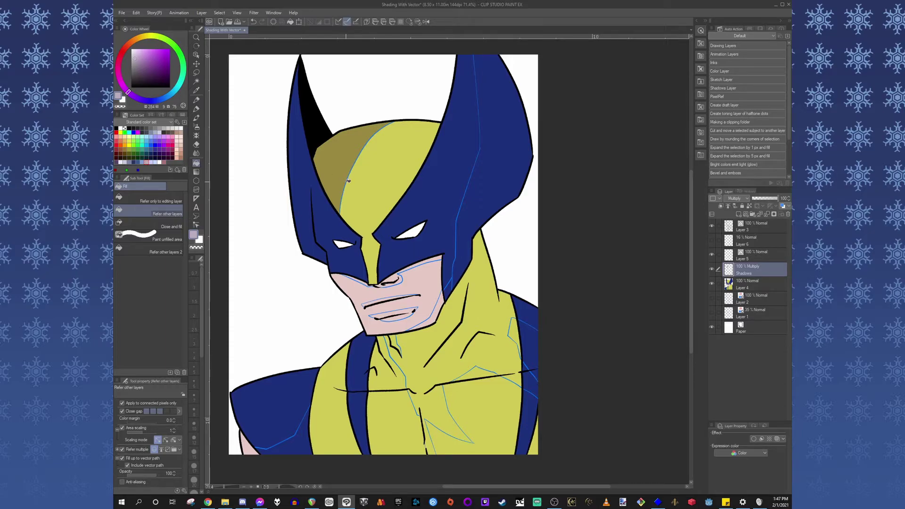
pyautogui.click(507, 163)
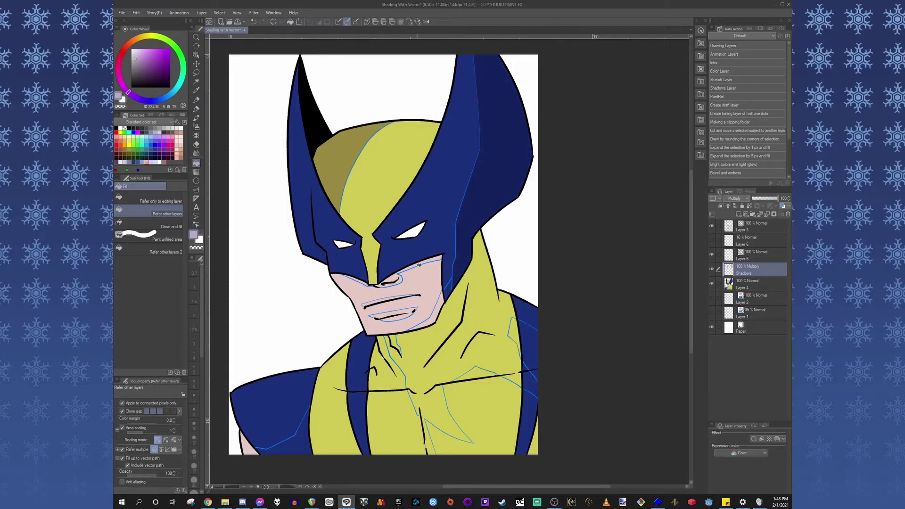
# - Fill the shadow areas on the face below the mask edge and around the nose
pyautogui.scroll(4, 419, 265)
pyautogui.click(382, 266)
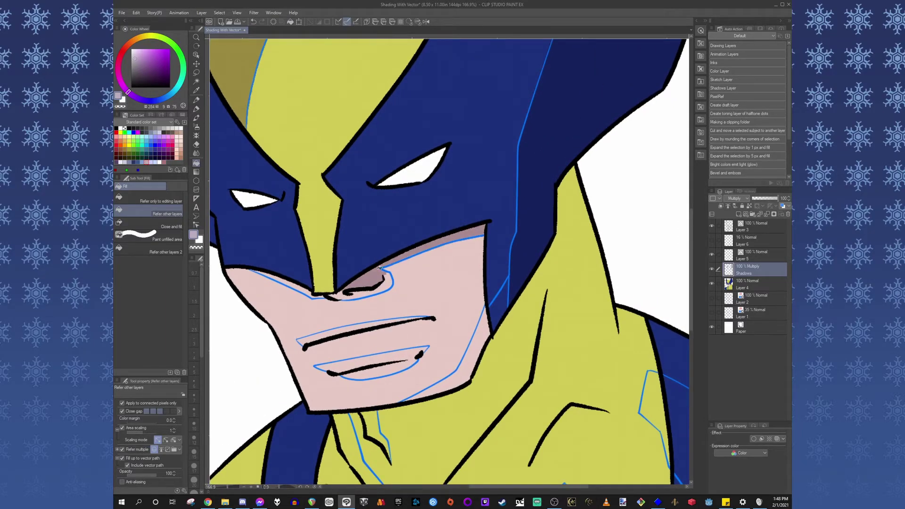
pyautogui.click(385, 281)
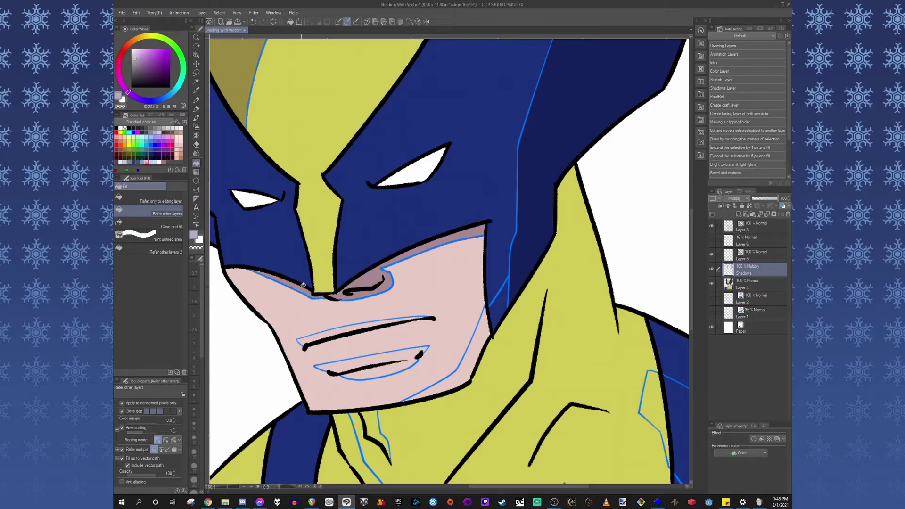
# - Try filling the upper lip shadow, undo that fill and turn off area scaling for the Fill tool
pyautogui.scroll(-3, 353, 257)
pyautogui.click(344, 248)
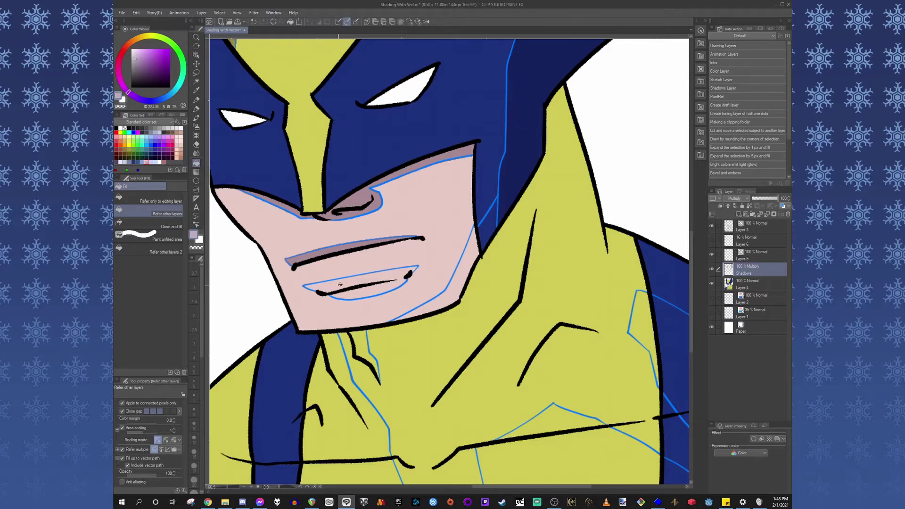
pyautogui.hotkey('ctrl', 'z')
pyautogui.click(122, 429)
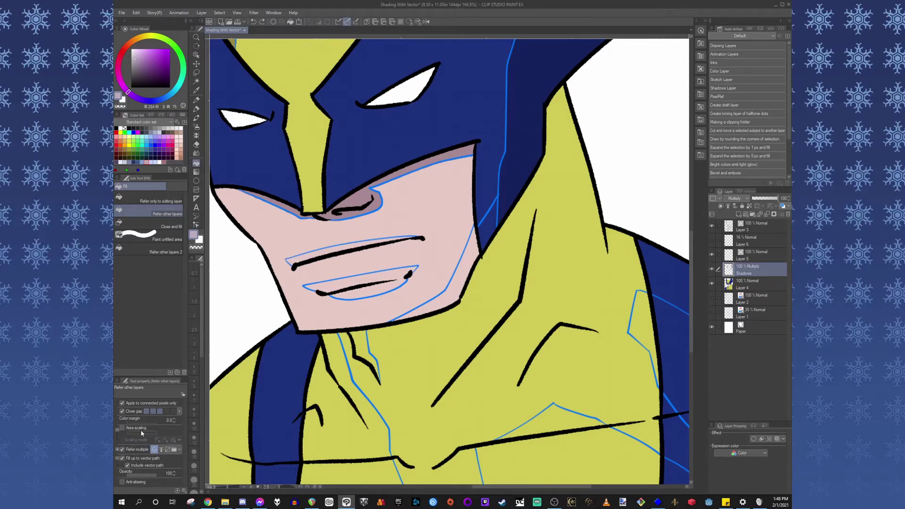
# - Fill the shadow areas around the upper lip, under the lower lip and along the jaw edge of the face
pyautogui.click(325, 250)
pyautogui.click(344, 281)
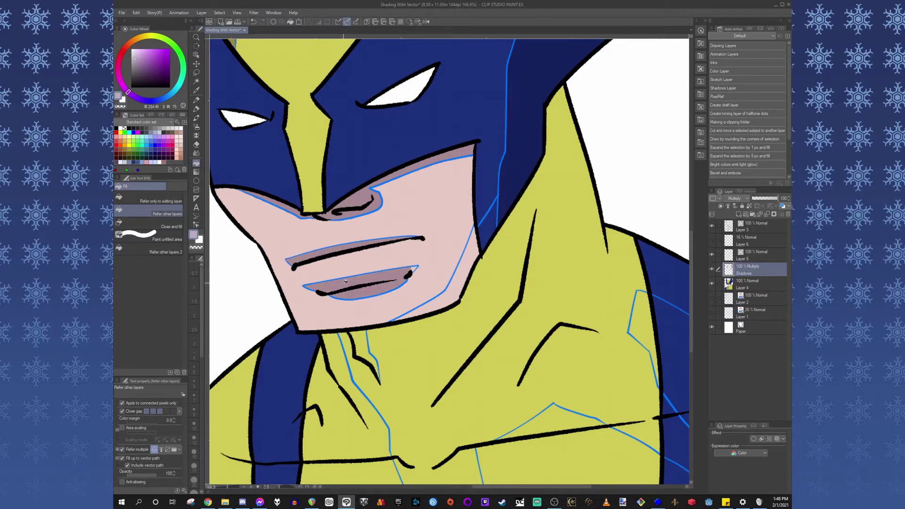
pyautogui.click(463, 272)
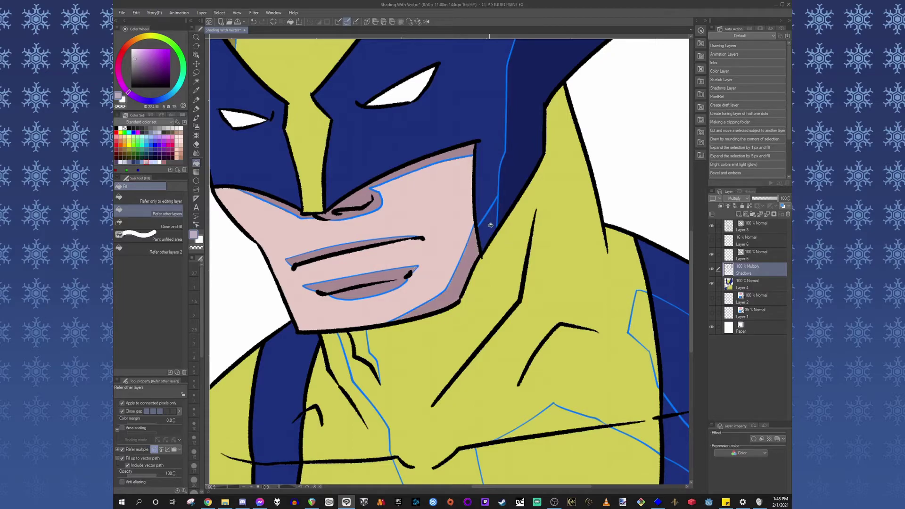
# - Fill the shadow area across the yellow neck and chest and the shadow areas on the adjoining blue shoulder
pyautogui.moveTo(567, 297); pyautogui.dragTo(501, 304)
pyautogui.scroll(-4, 500, 304)
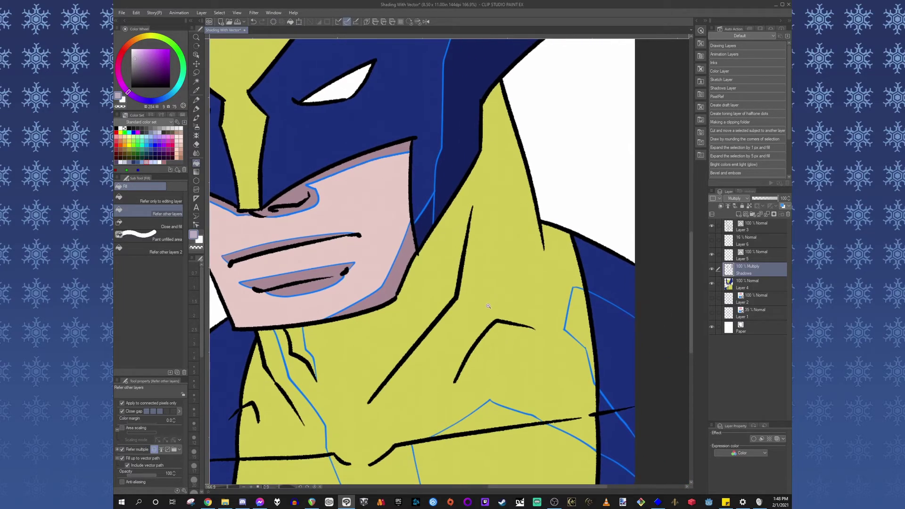
pyautogui.click(454, 328)
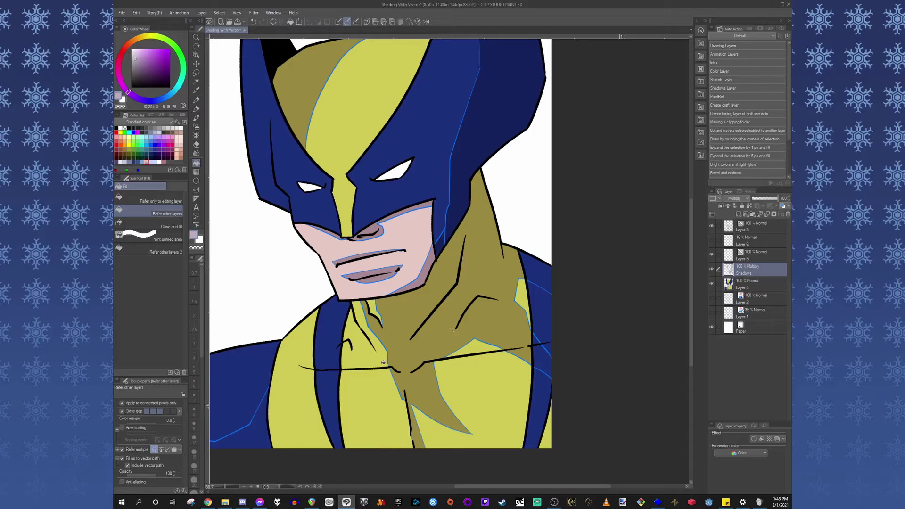
pyautogui.click(544, 269)
pyautogui.click(544, 361)
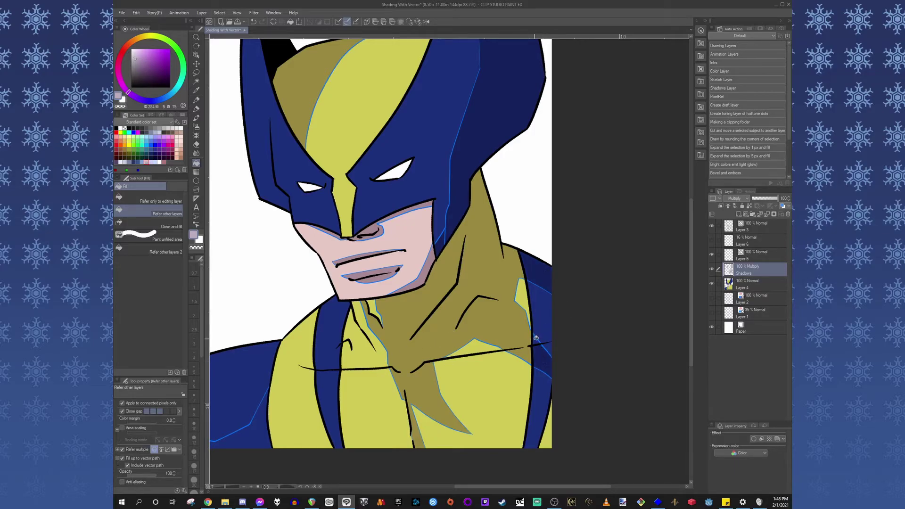
# - Hide Layer 5, which holds the blue vector shadow outlines
pyautogui.moveTo(454, 341); pyautogui.dragTo(495, 330)
pyautogui.scroll(-3, 495, 329)
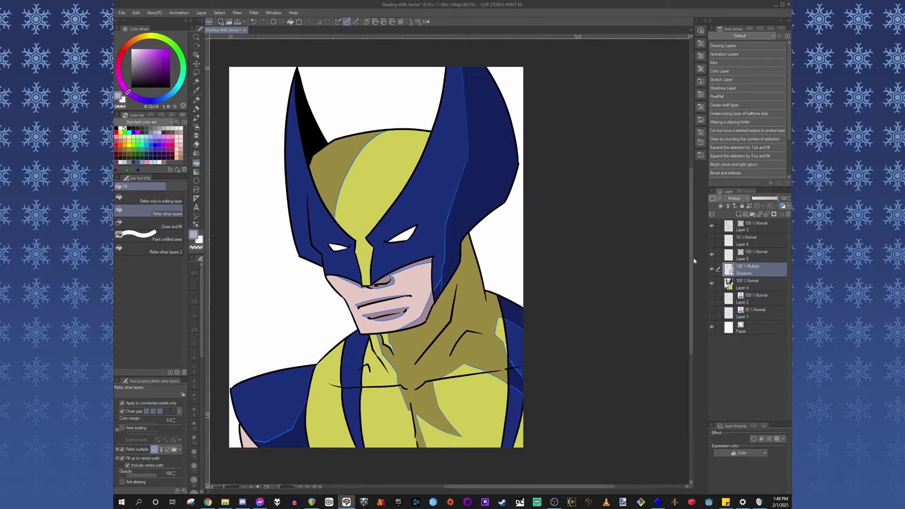
pyautogui.click(711, 255)
# - Examine the filled shadows over the whole figure and up close on the face and mask
pyautogui.moveTo(625, 191); pyautogui.dragTo(627, 195)
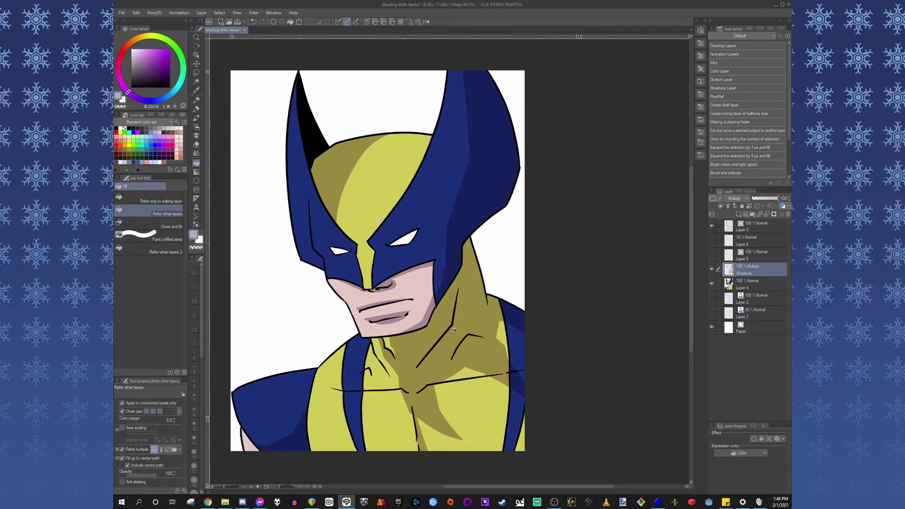
pyautogui.moveTo(481, 369); pyautogui.dragTo(474, 349)
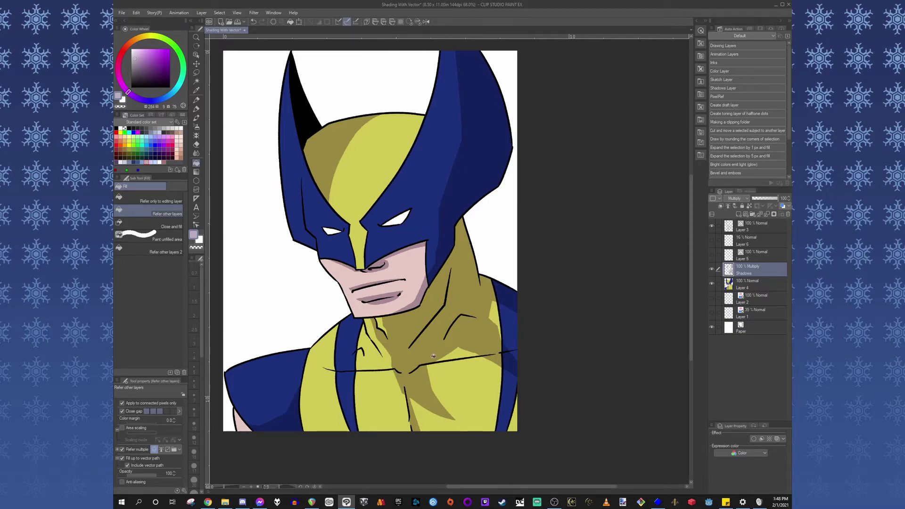
pyautogui.moveTo(503, 296); pyautogui.dragTo(505, 317)
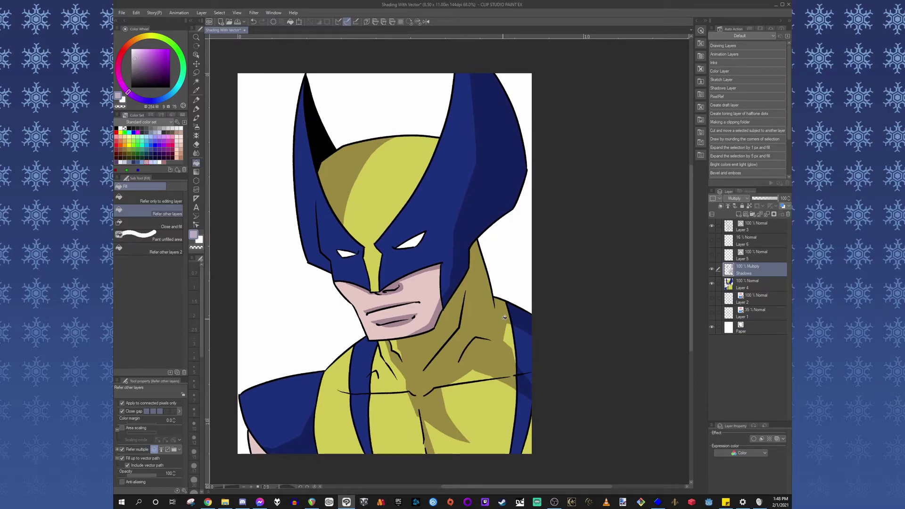
pyautogui.moveTo(470, 338); pyautogui.dragTo(479, 351)
pyautogui.moveTo(463, 303); pyautogui.dragTo(525, 270)
pyautogui.scroll(-10, 521, 297)
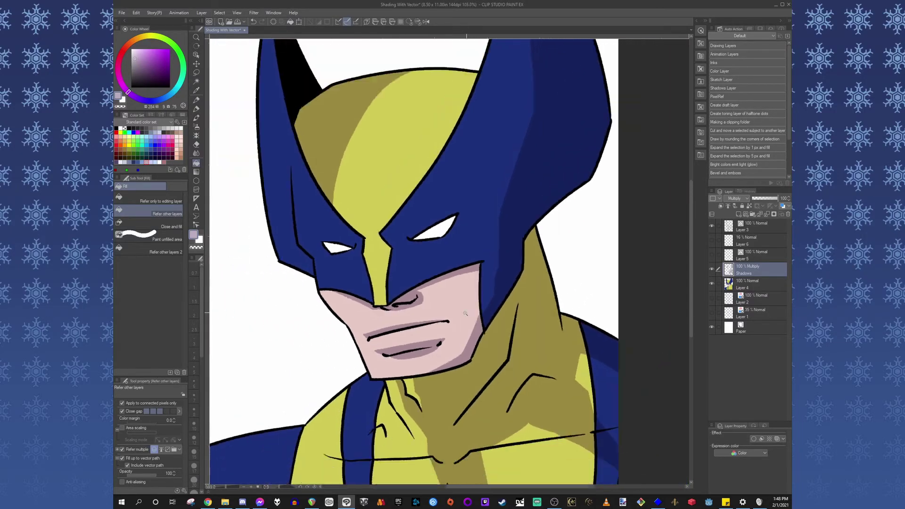
pyautogui.moveTo(482, 323); pyautogui.dragTo(449, 307)
pyautogui.moveTo(528, 305); pyautogui.dragTo(526, 307)
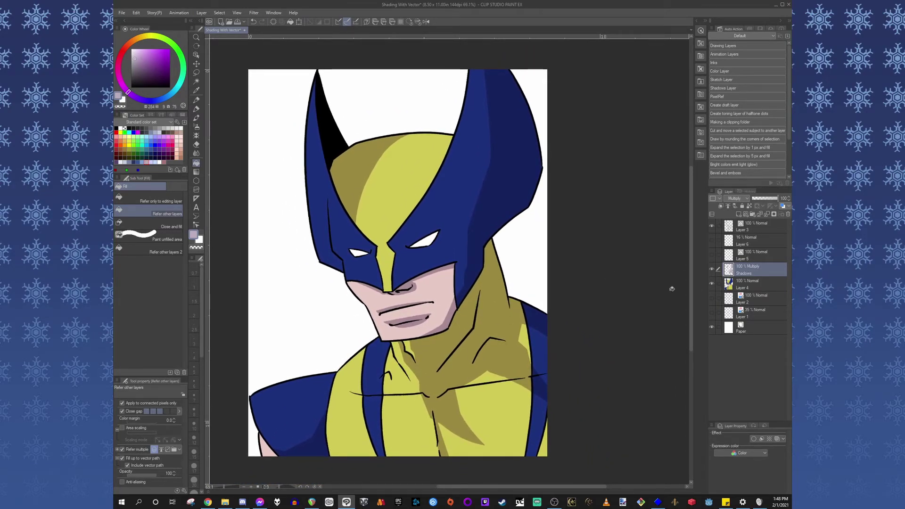
# - Apply the Smoothing blur filter to the Shadows layer and check the shadow edges beside the cheek up close
pyautogui.click(254, 13)
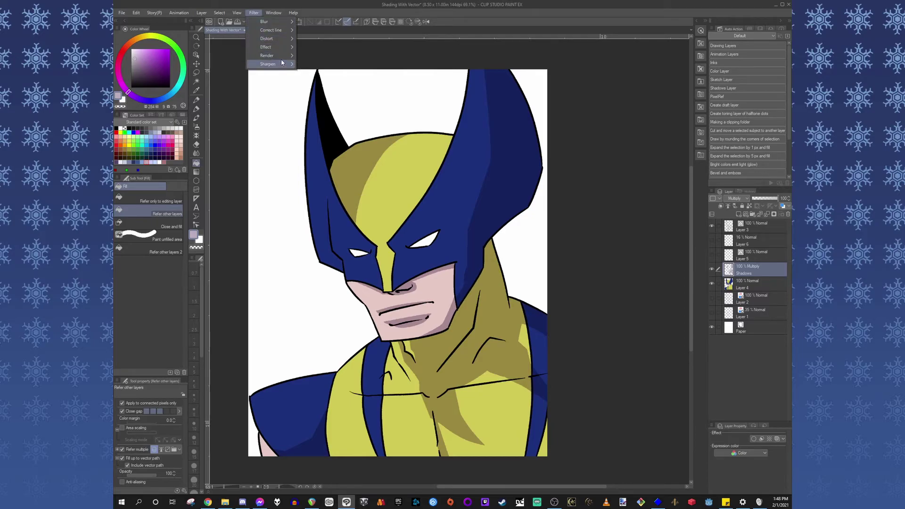
pyautogui.moveTo(286, 25)
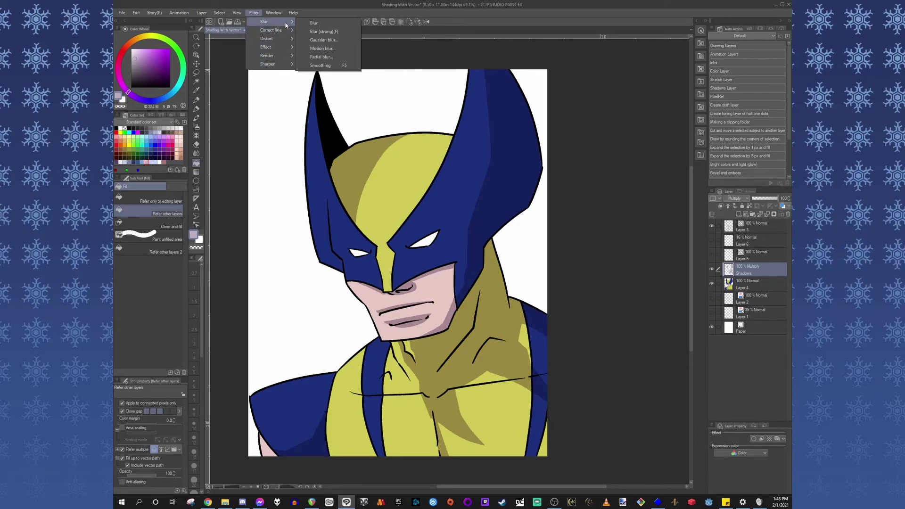
pyautogui.click(349, 66)
pyautogui.scroll(10, 504, 266)
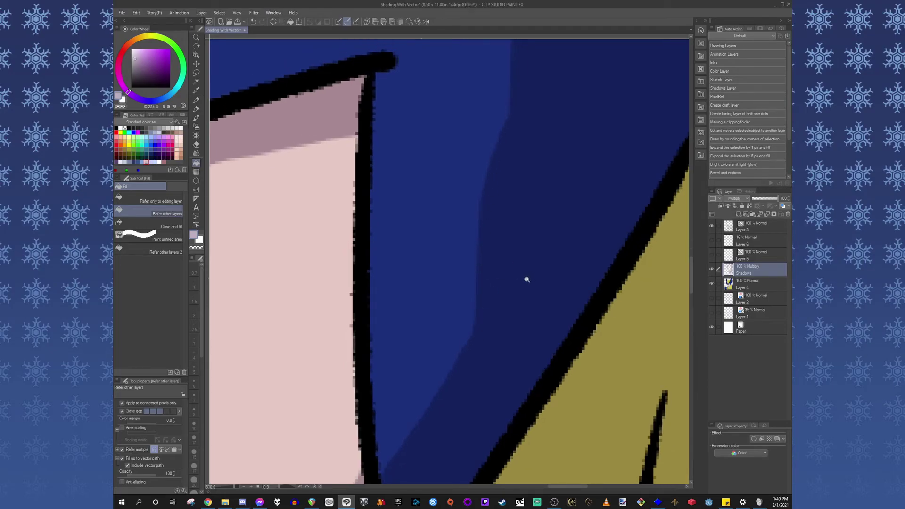
pyautogui.scroll(-10, 528, 276)
pyautogui.scroll(3, 493, 297)
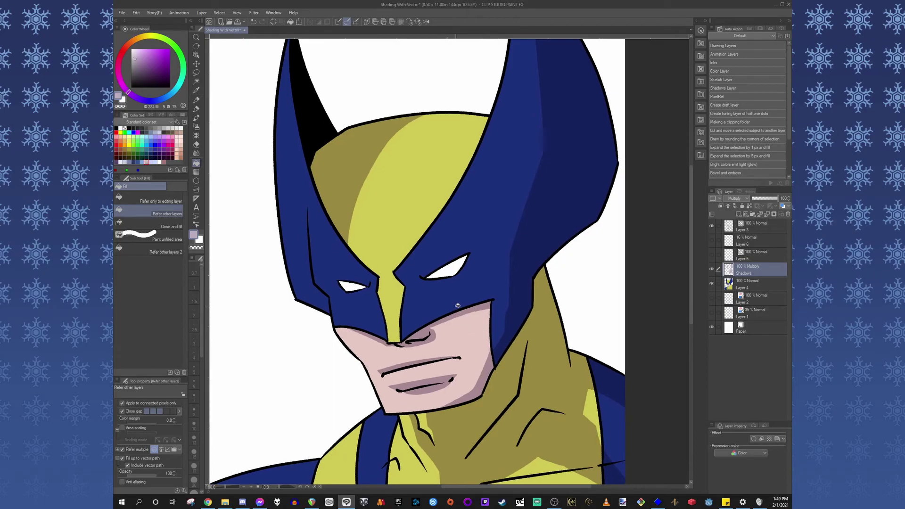
pyautogui.moveTo(538, 264)
pyautogui.mouseDown()
pyautogui.moveTo(511, 280)
pyautogui.moveTo(518, 260)
pyautogui.mouseUp()
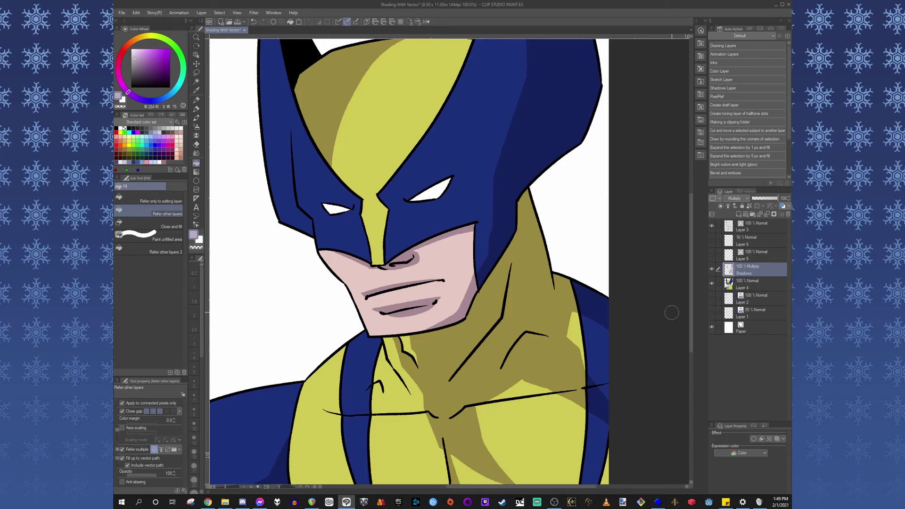
pyautogui.moveTo(526, 260); pyautogui.dragTo(509, 335)
pyautogui.moveTo(508, 302); pyautogui.dragTo(525, 274)
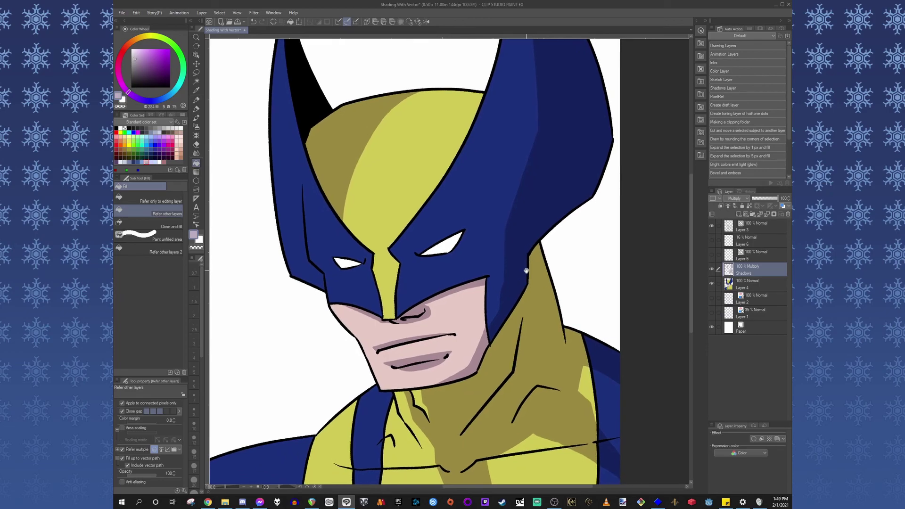
pyautogui.moveTo(510, 315); pyautogui.dragTo(509, 303)
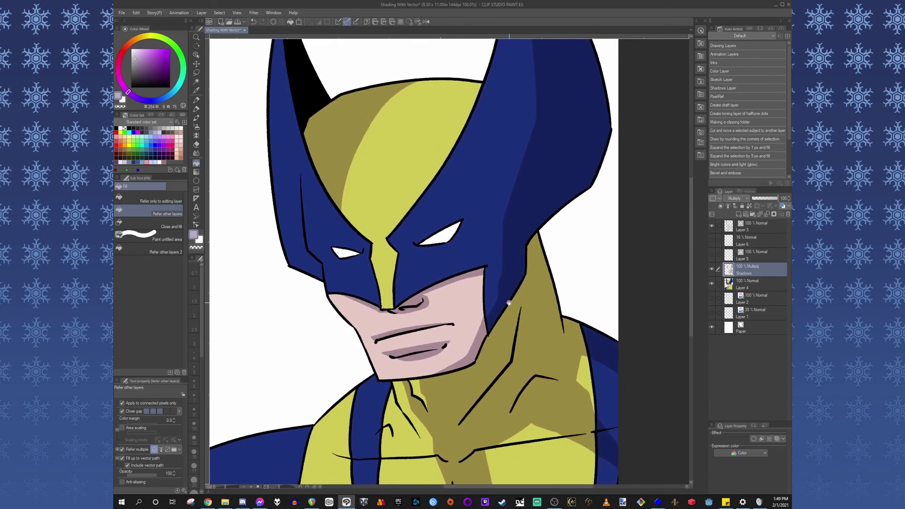